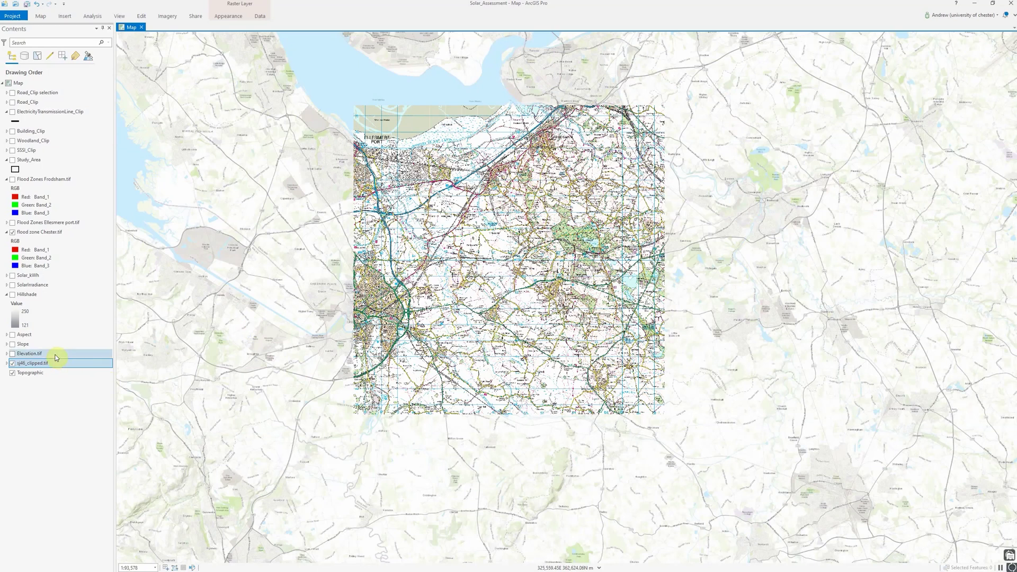
- Zoom to the Flood zone Chester.tif layer and examine the scanned flood zone map and its key
right_click(44, 235)
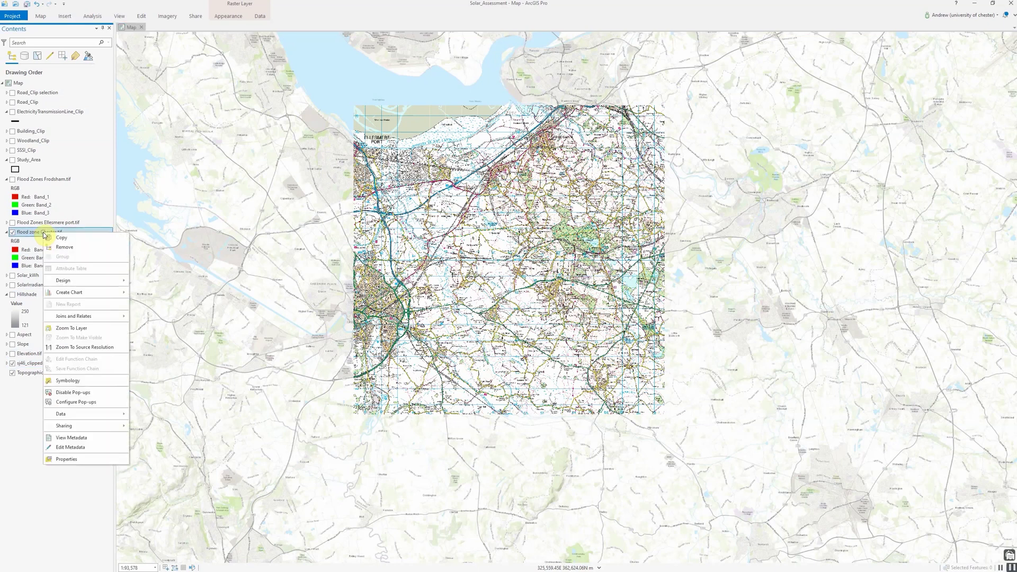
click(67, 328)
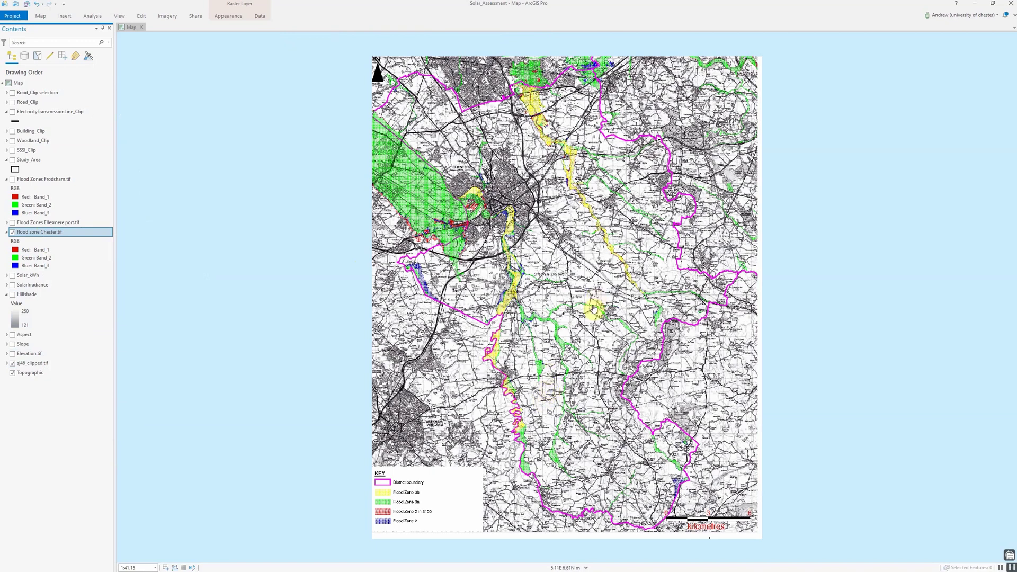
scroll(593, 311, down, 10)
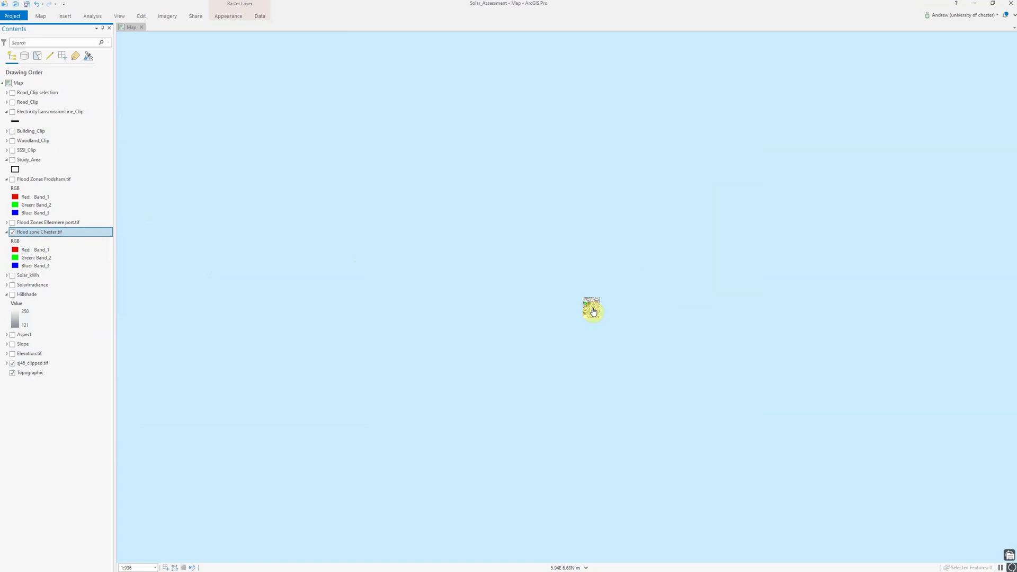
scroll(593, 312, up, 10)
scroll(593, 311, up, 2)
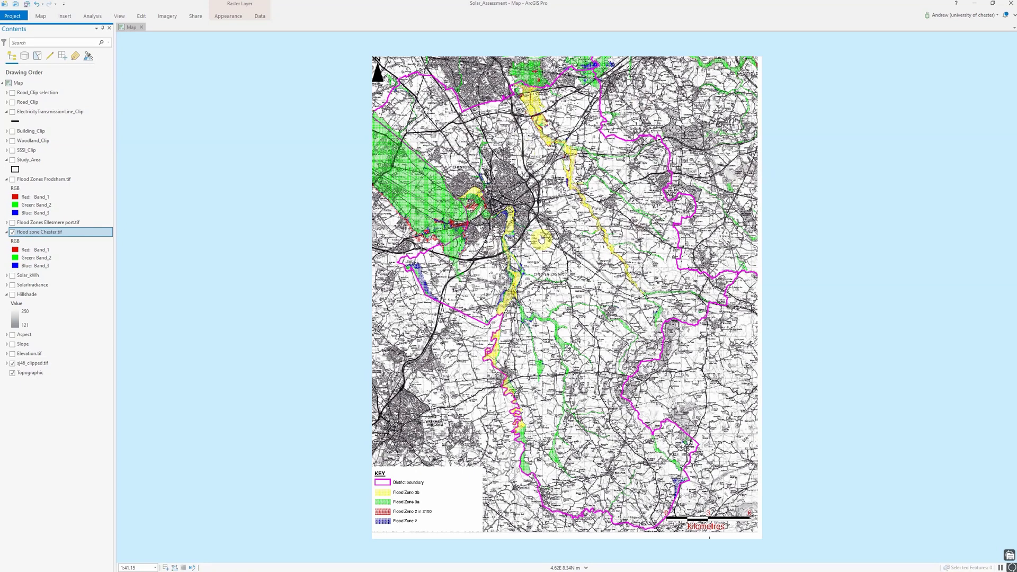
drag(604, 268, 578, 264)
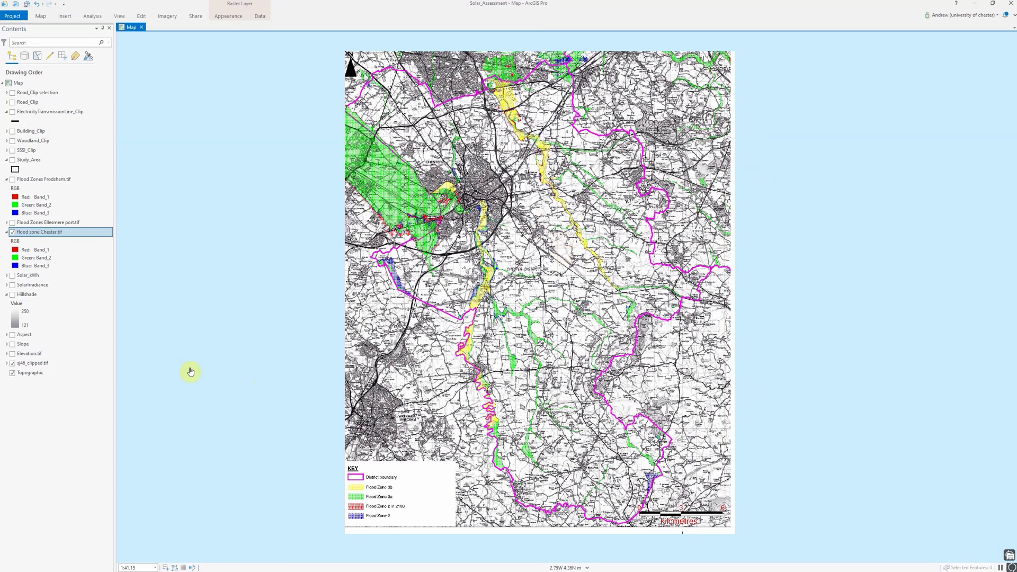
- Zoom the map to the clipped base map raster and frame it with some of the surrounding area
right_click(32, 365)
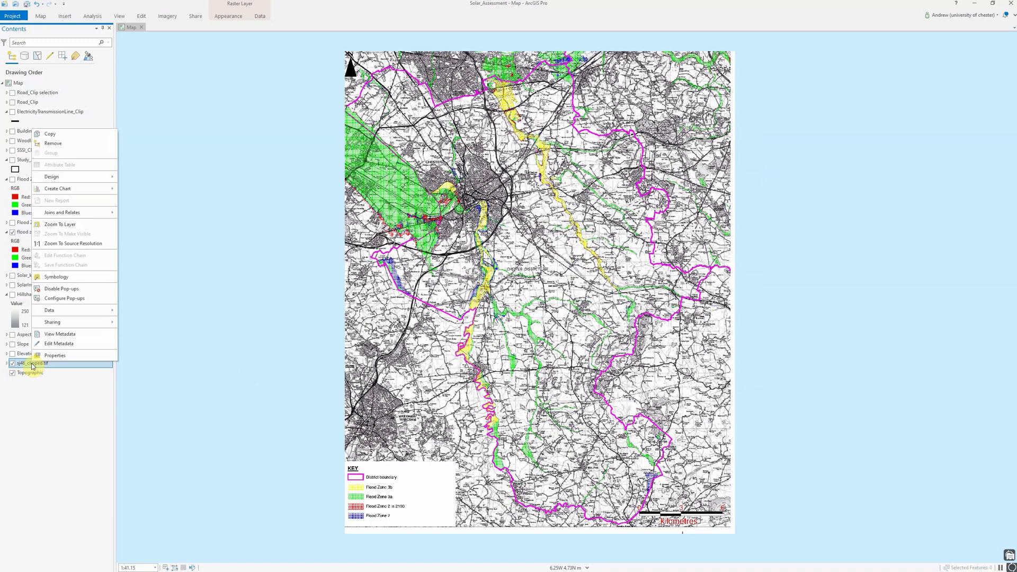
click(53, 225)
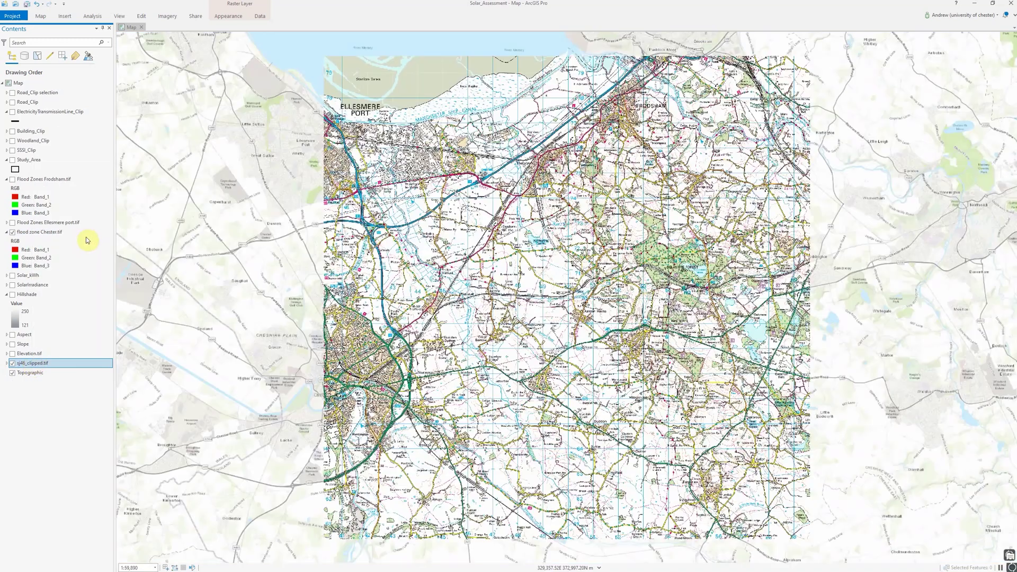
scroll(392, 318, down, 3)
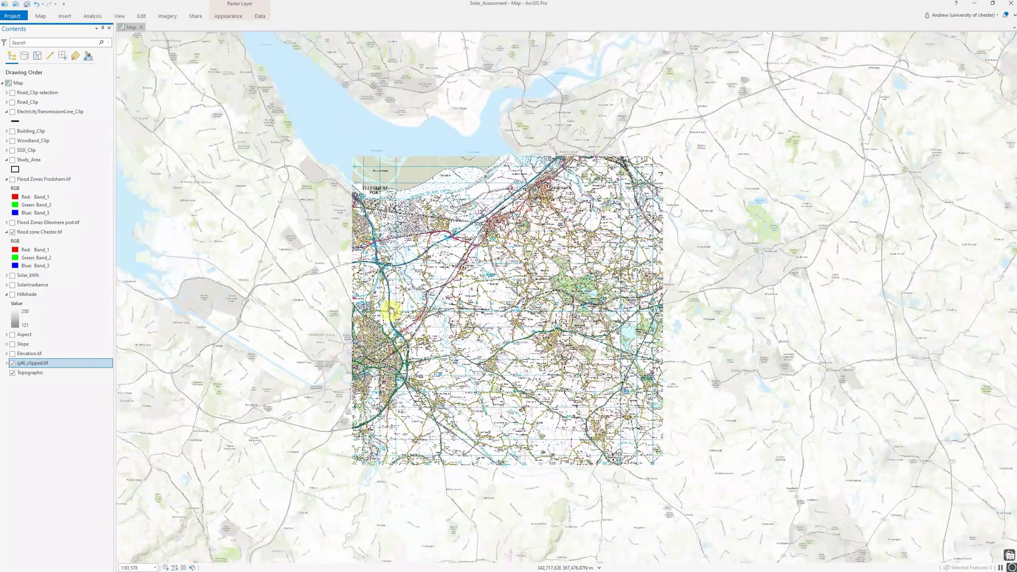
drag(391, 310, 401, 255)
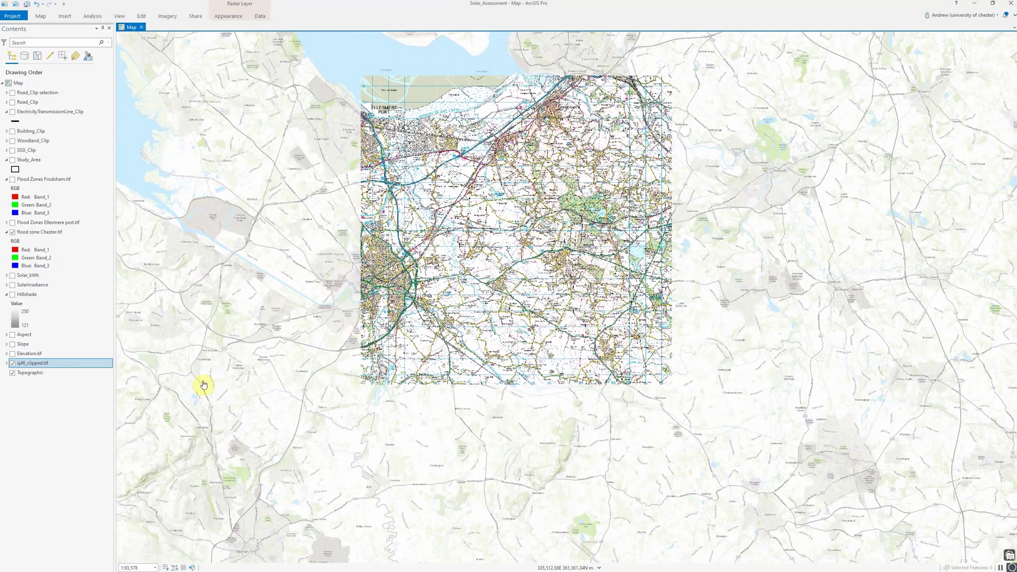
- Start a georeferencing session for the Flood zone Chester.tif layer
click(24, 234)
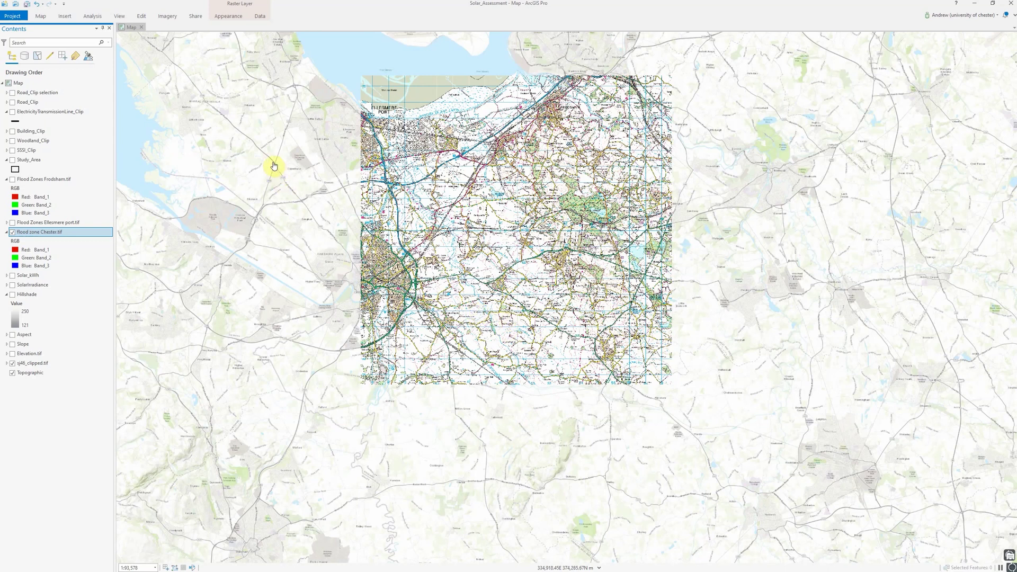
click(166, 17)
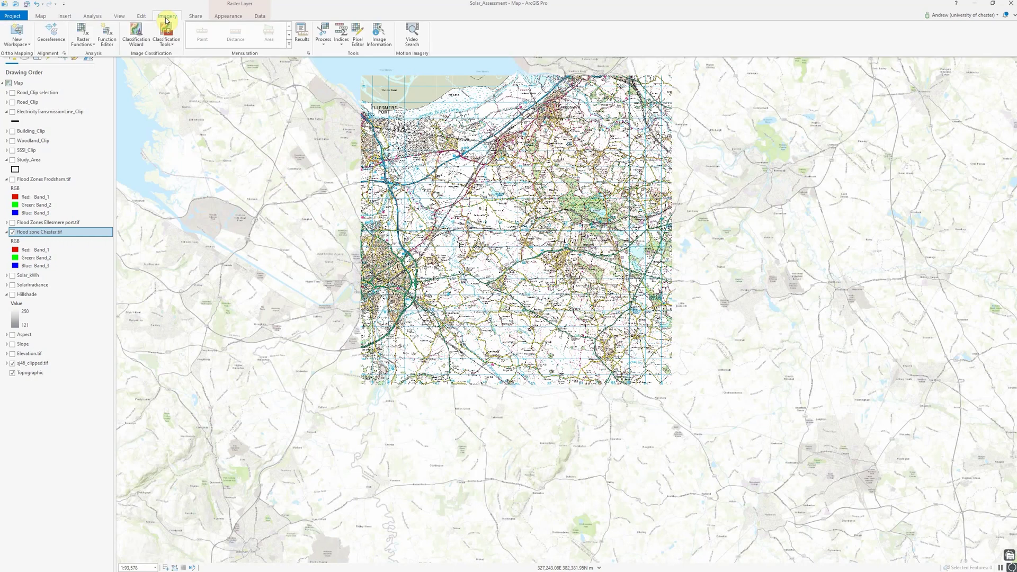
click(50, 35)
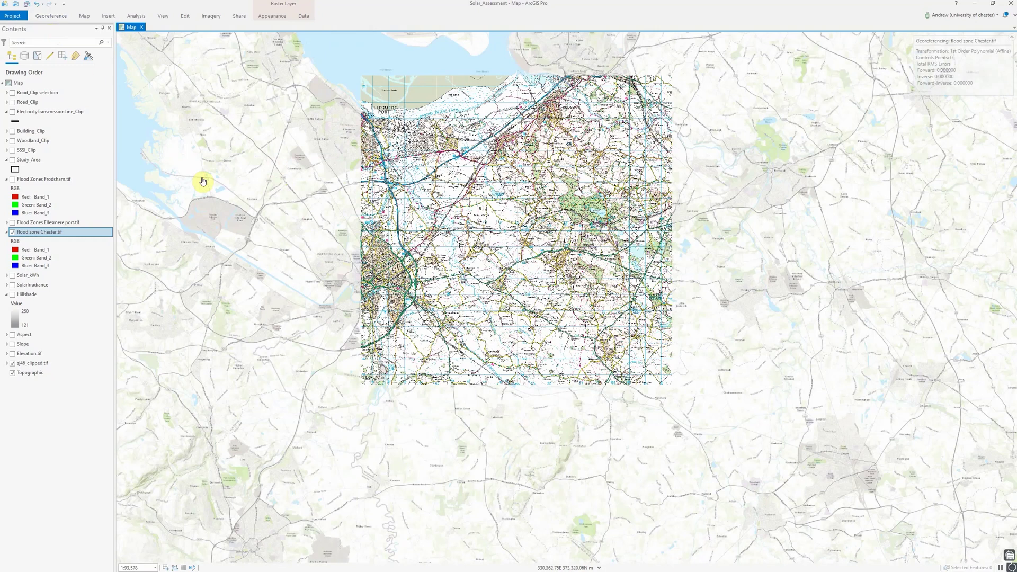
- Fit the Chester flood zone raster to the current display and toggle its visibility to compare it with the base map
click(51, 17)
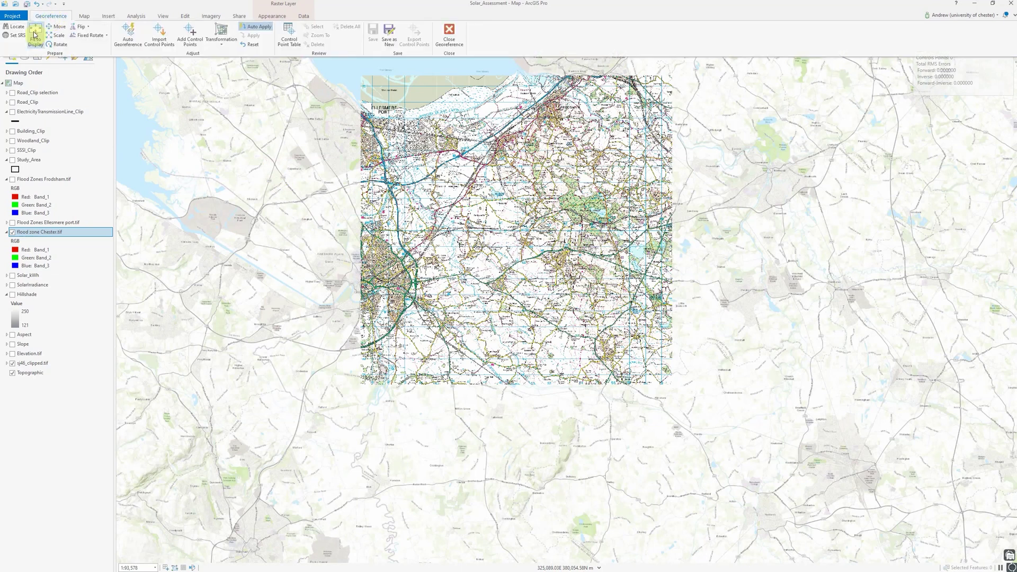
click(34, 35)
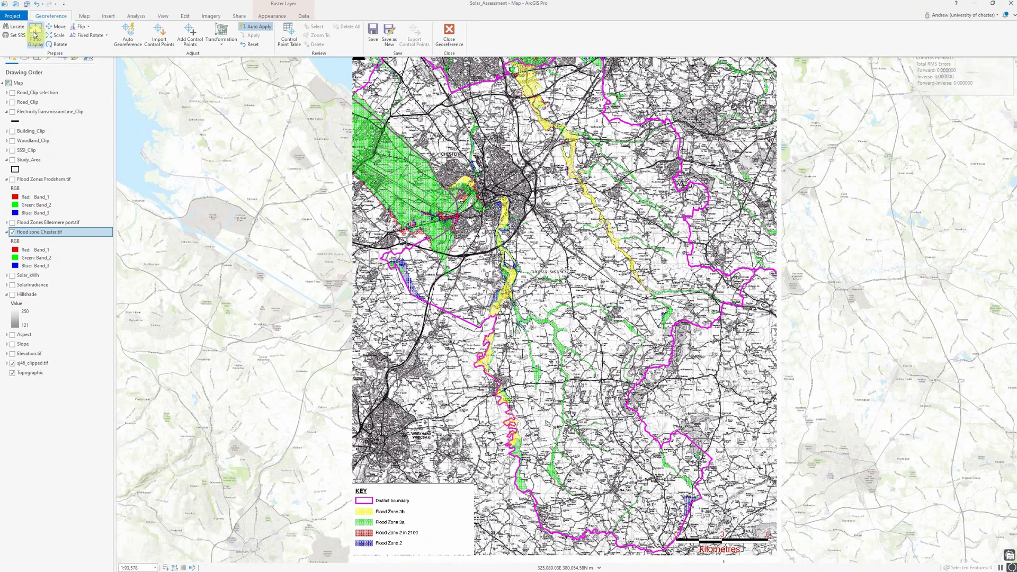
click(33, 35)
click(12, 232)
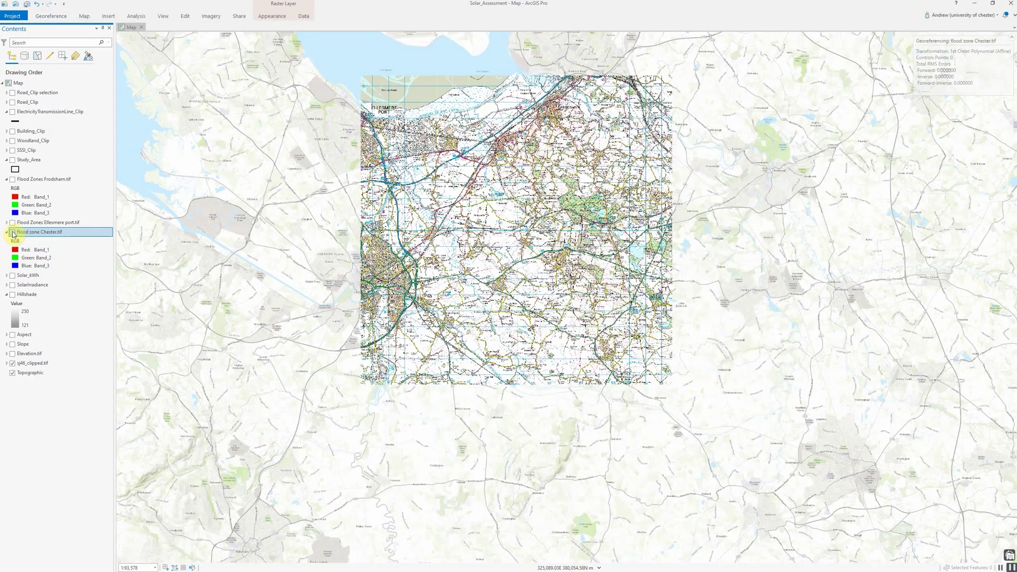
click(13, 232)
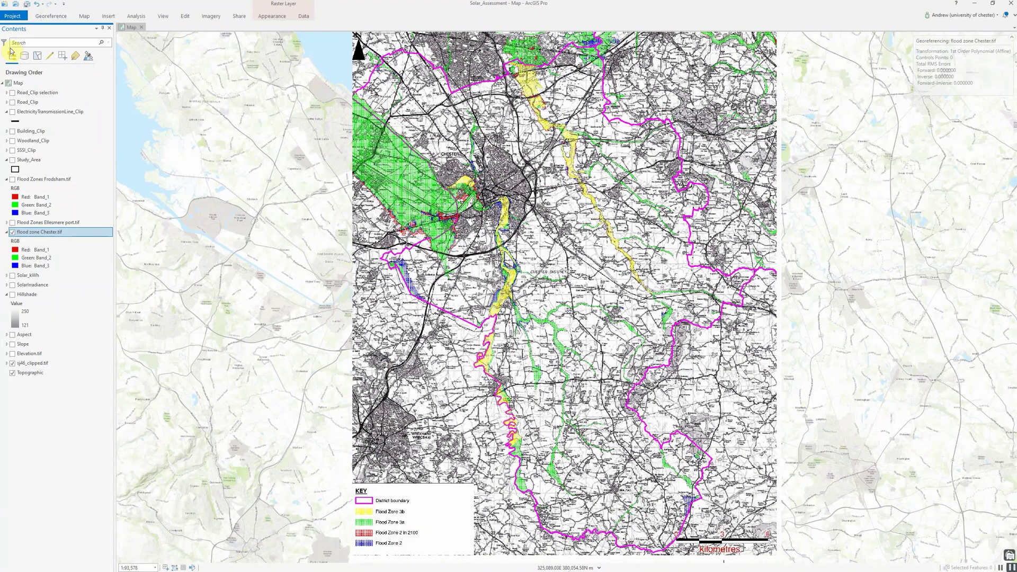
- Add a control point linking the road junction east of Chester on the flood zone map to the same junction on the base map
click(44, 19)
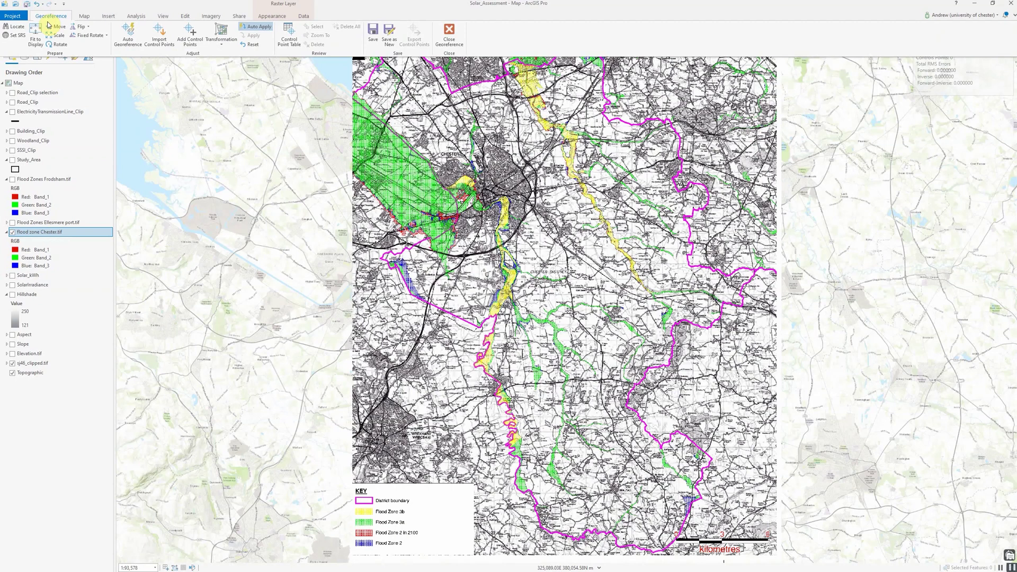
click(191, 33)
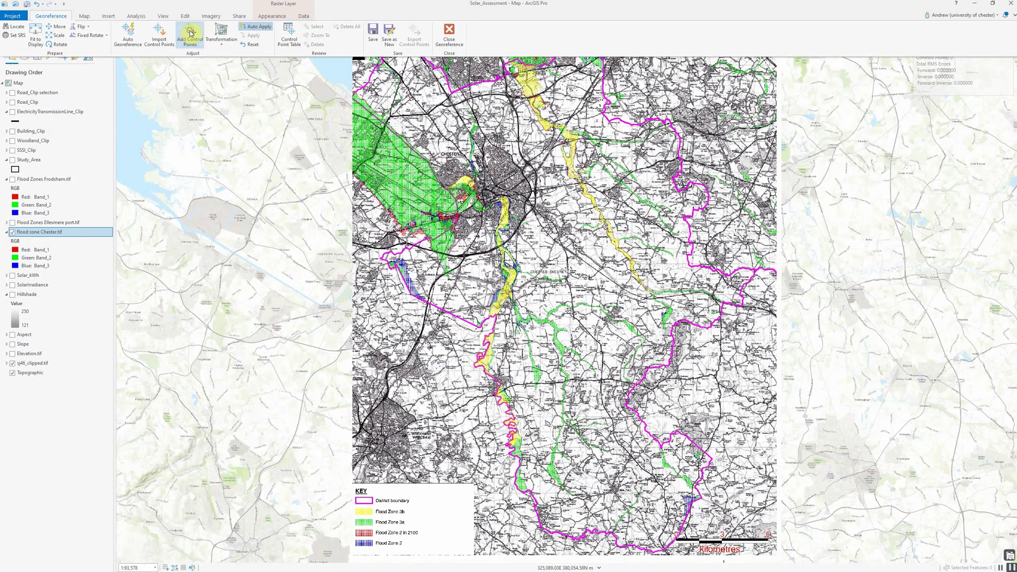
click(537, 192)
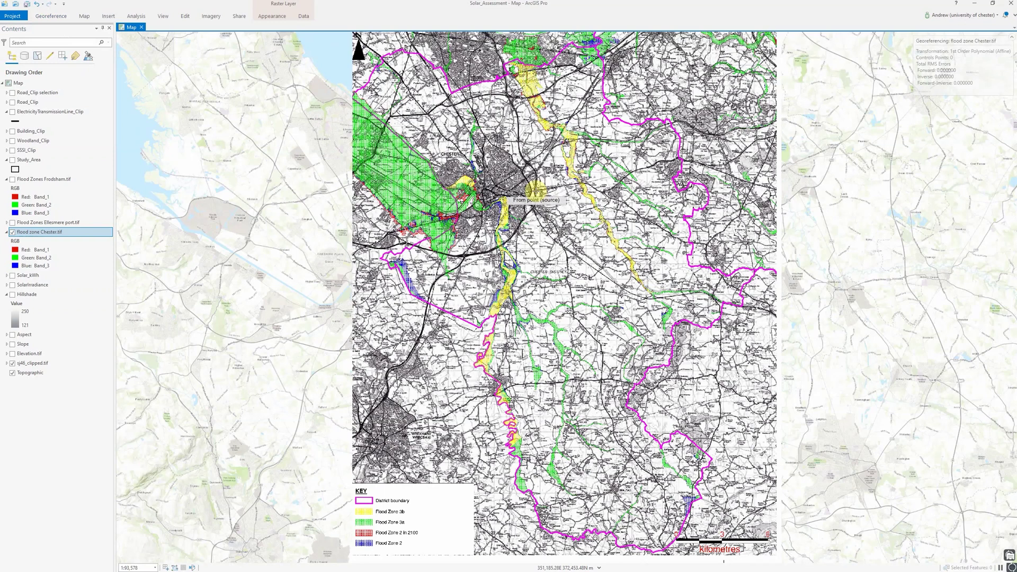
click(535, 191)
click(12, 233)
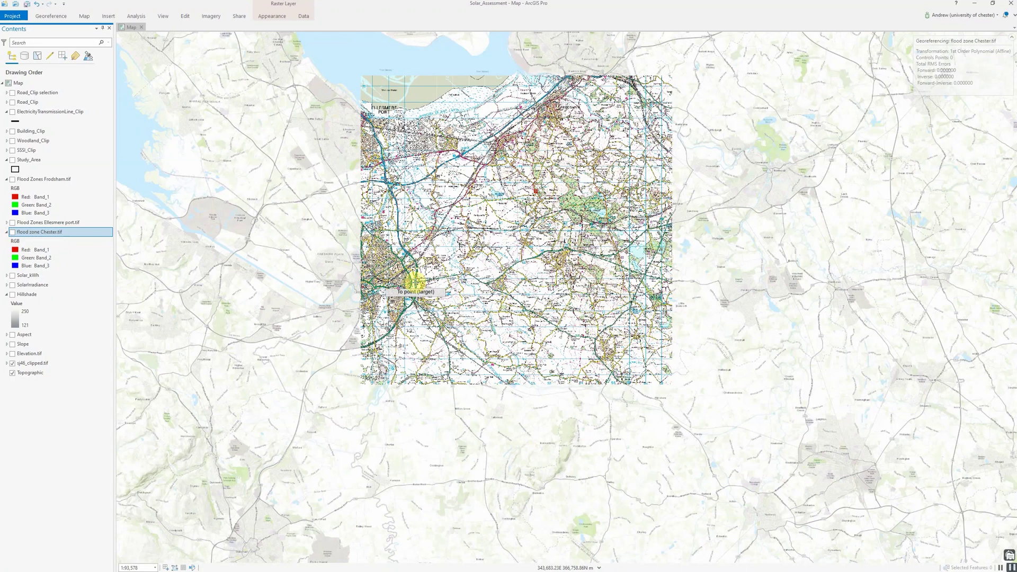
click(415, 282)
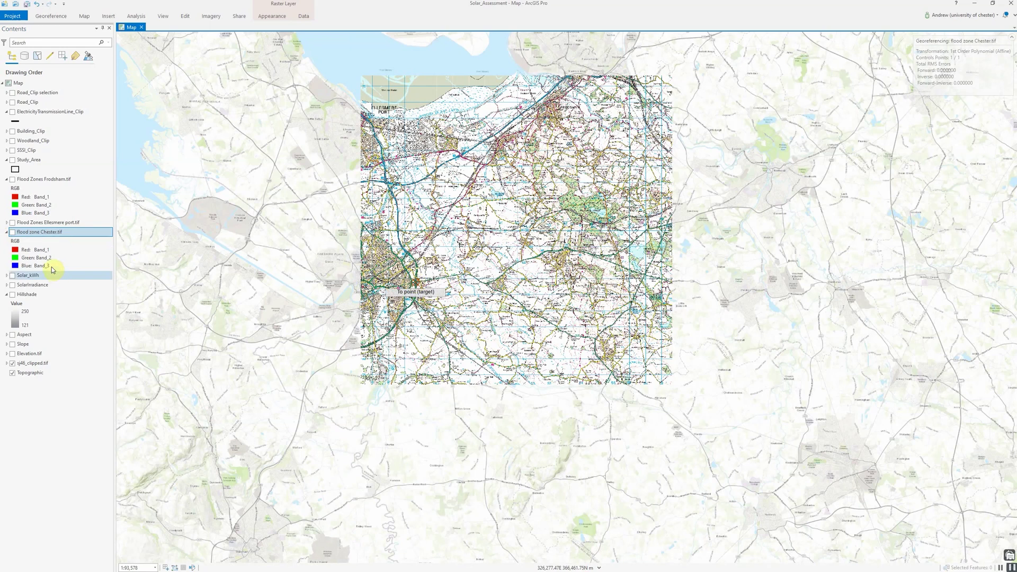
- Toggle the Chester flood zone layer on and off repeatedly to compare its alignment and scale with the base map
click(12, 232)
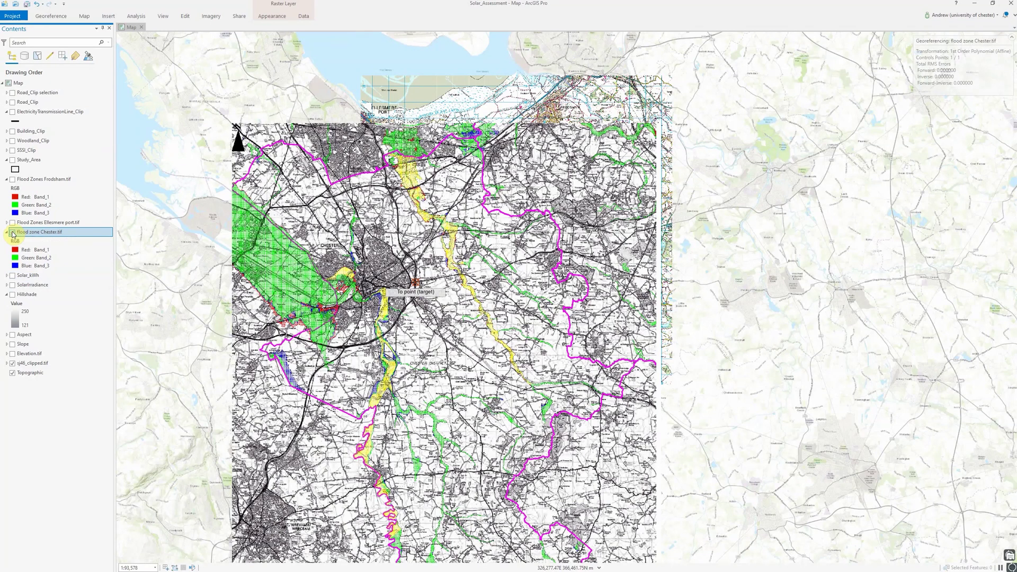
click(12, 233)
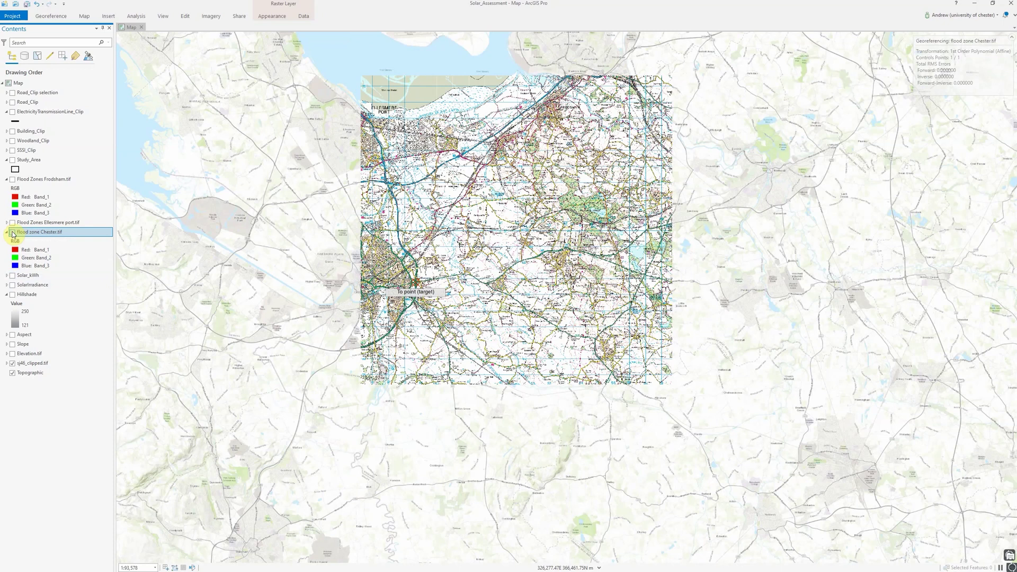
click(13, 233)
click(12, 233)
click(13, 232)
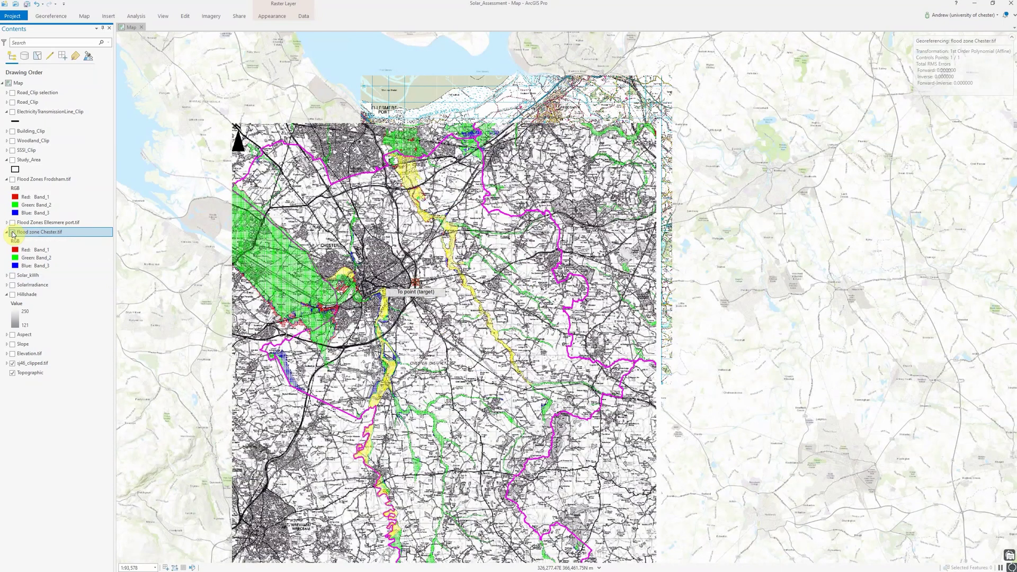
click(12, 232)
click(13, 232)
click(13, 232)
click(13, 232)
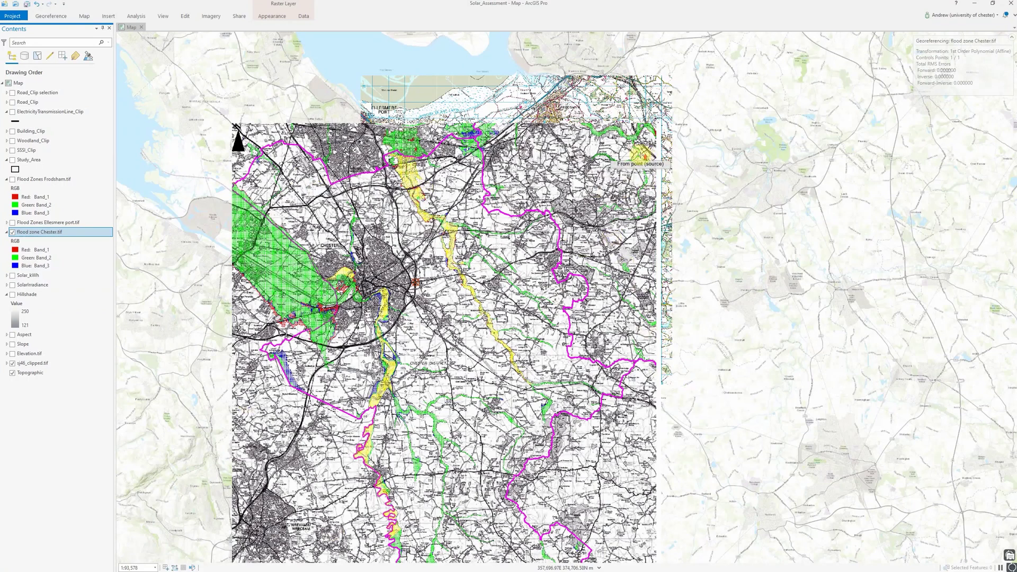
- Compare the flood zone map with the base map around Kingsley and Crowton by toggling the Chester layer's visibility
scroll(639, 155, up, 2)
scroll(639, 155, up, 4)
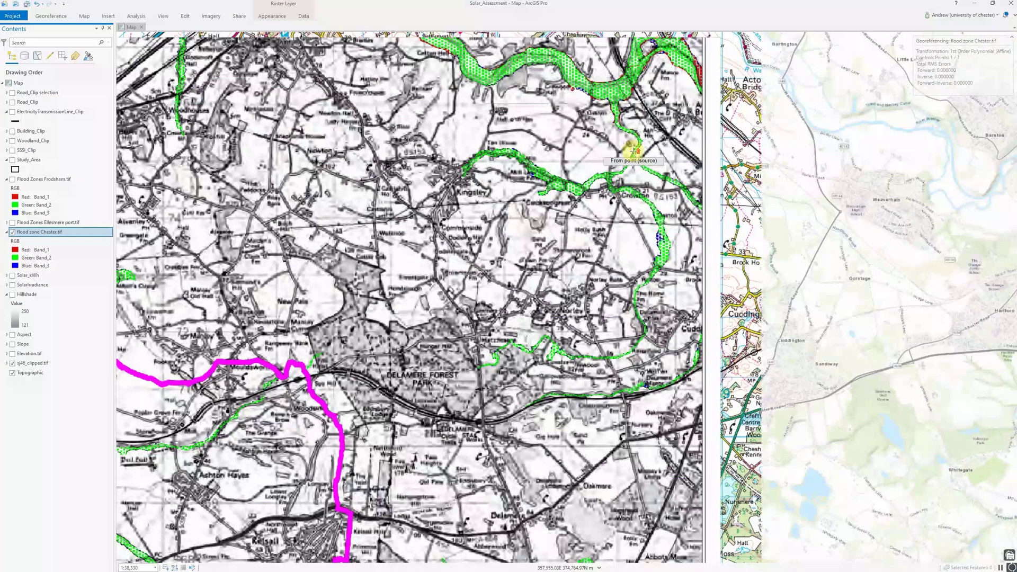
scroll(630, 150, up, 1)
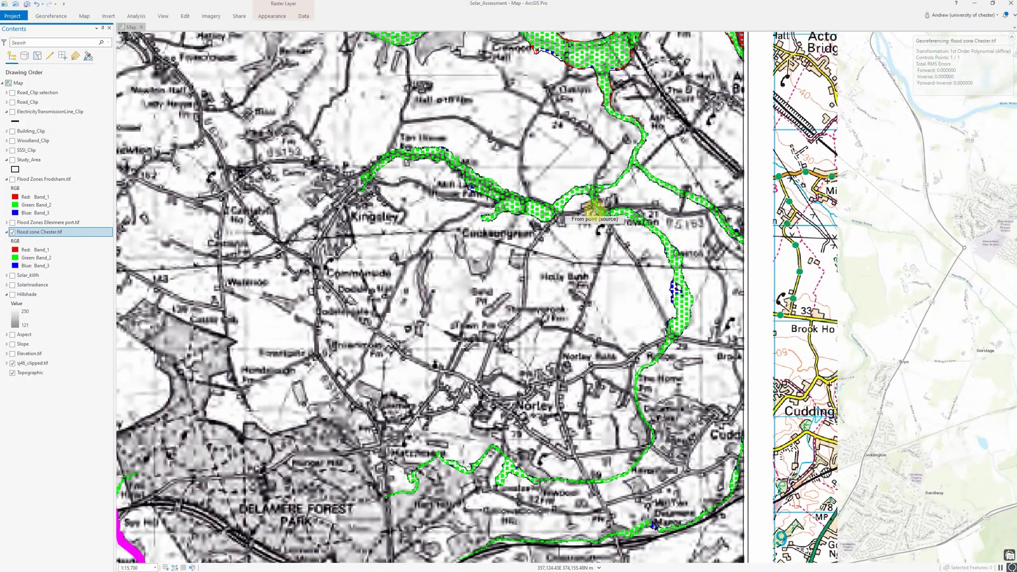
click(13, 232)
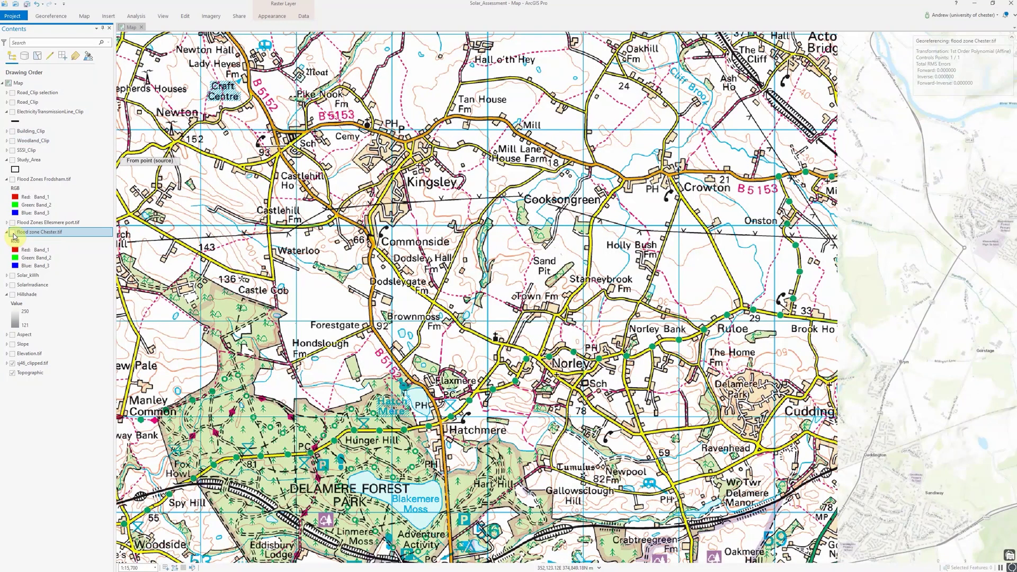
click(13, 232)
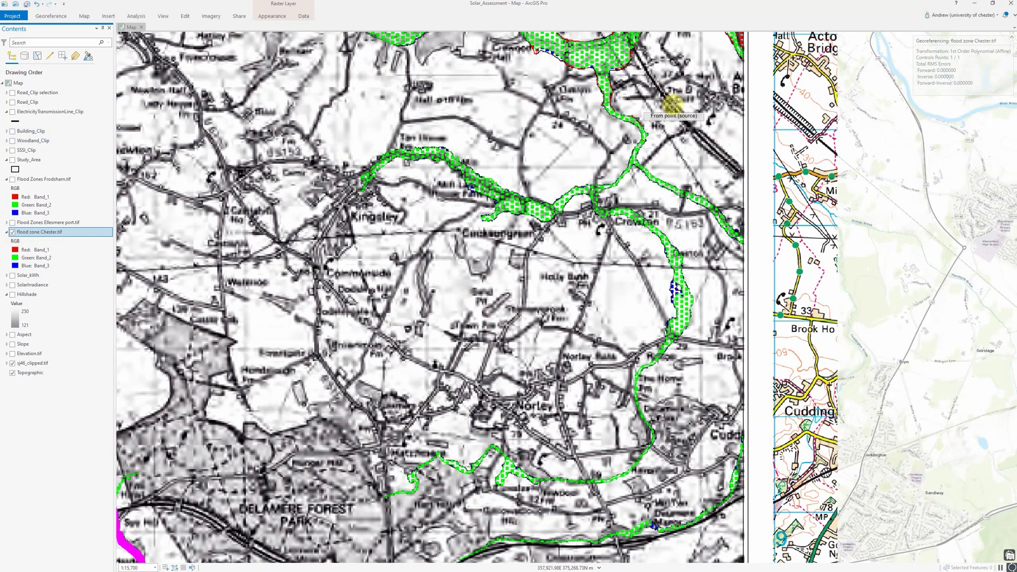
click(12, 233)
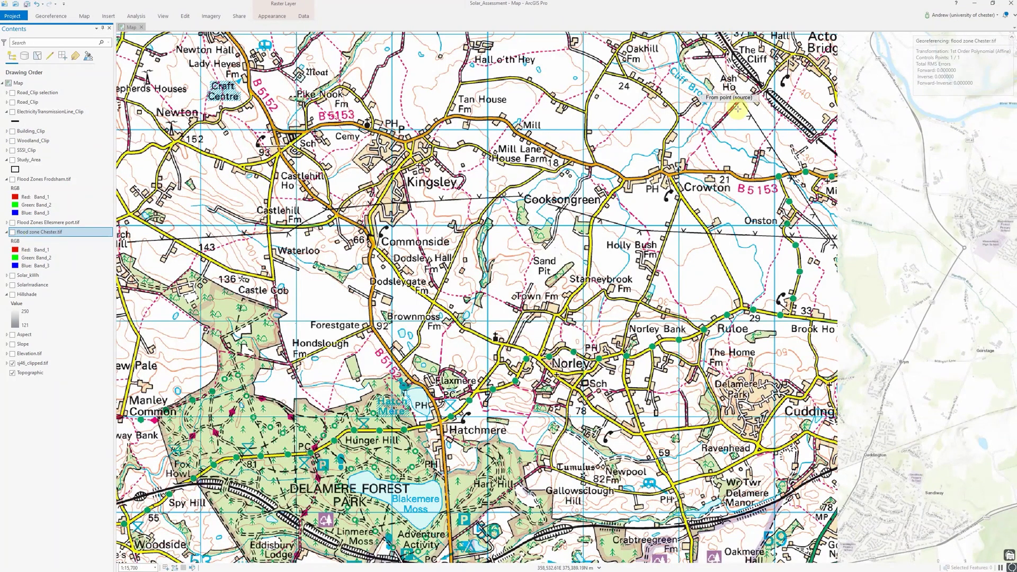
click(13, 233)
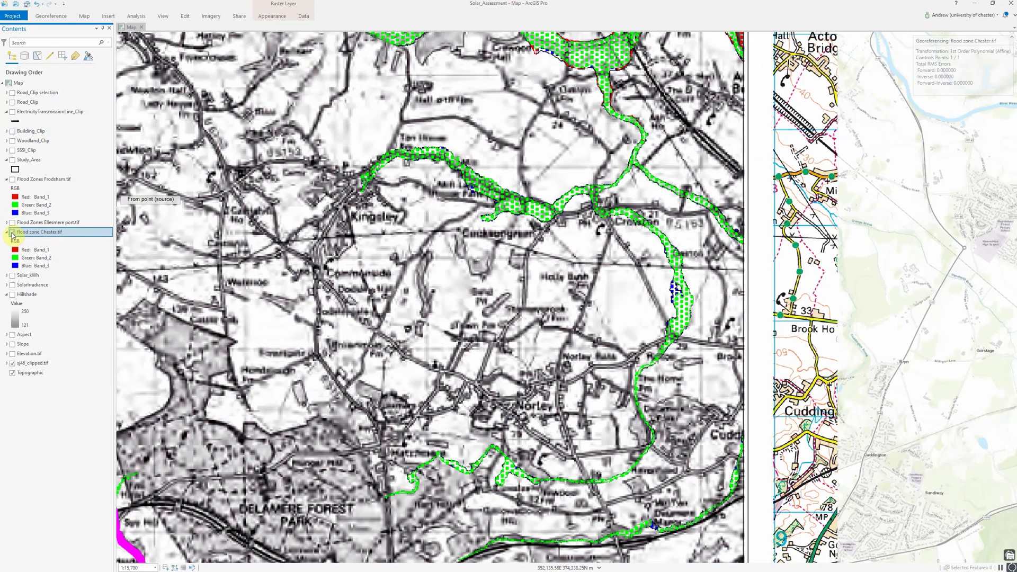
click(13, 234)
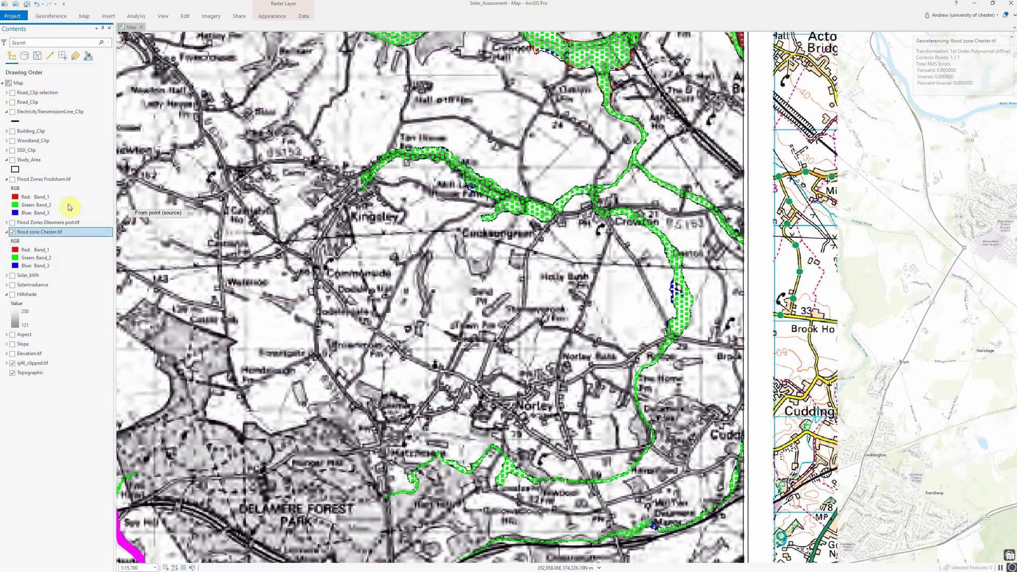
click(13, 232)
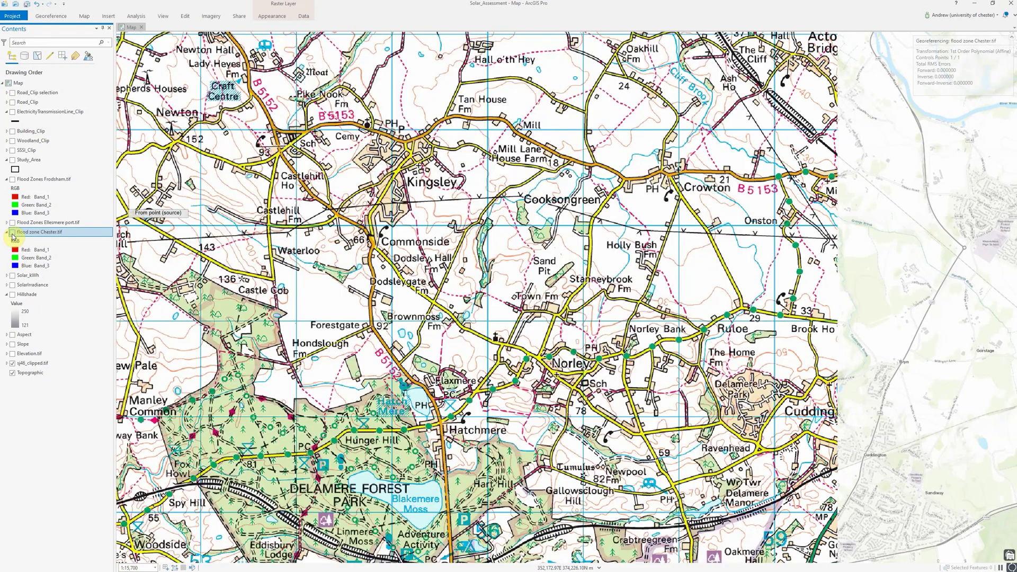
click(12, 233)
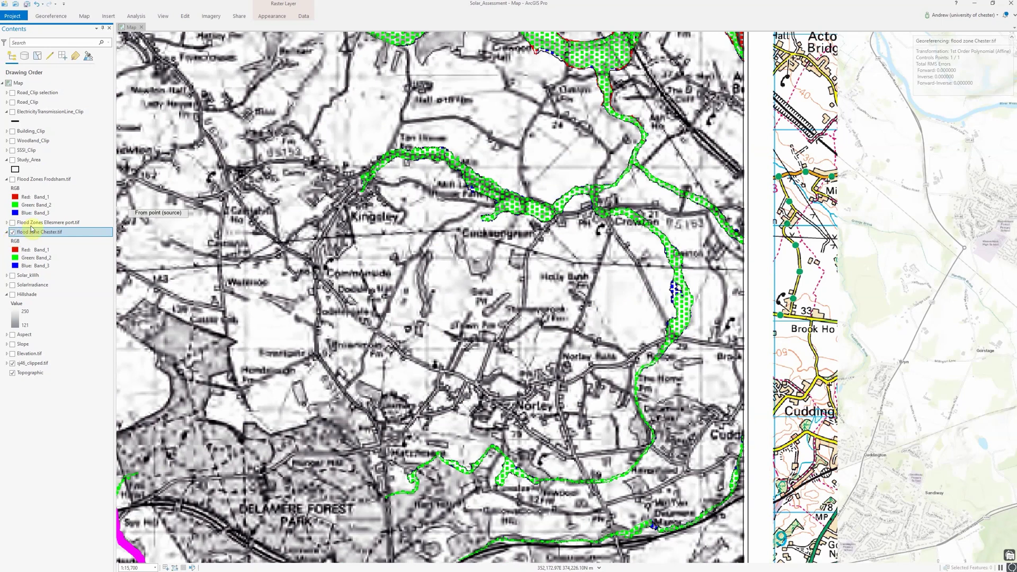
- Add a control point linking the grid-line intersection northeast of Crowton on the flood zone map to the same intersection on the base map
click(700, 167)
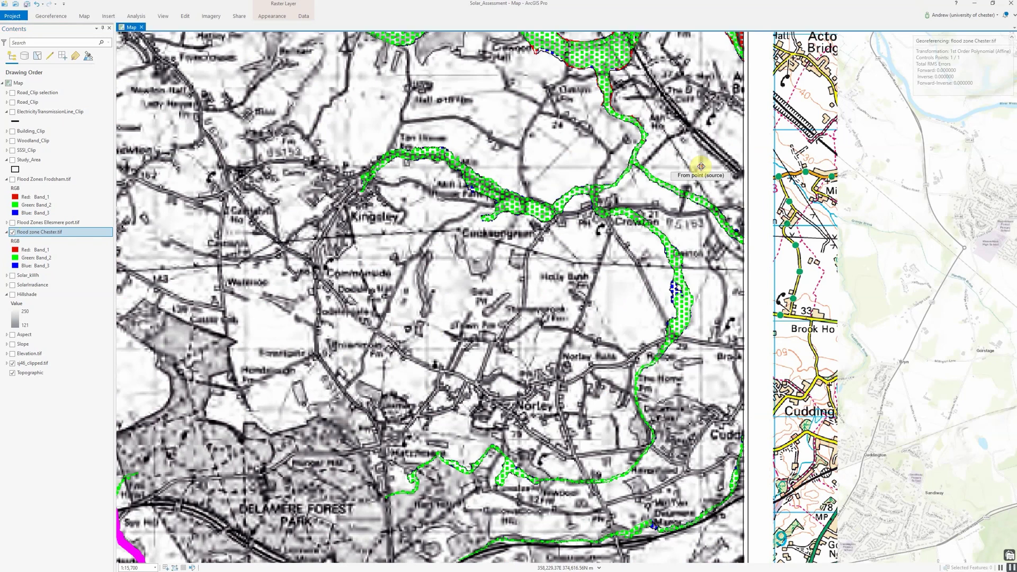
click(701, 166)
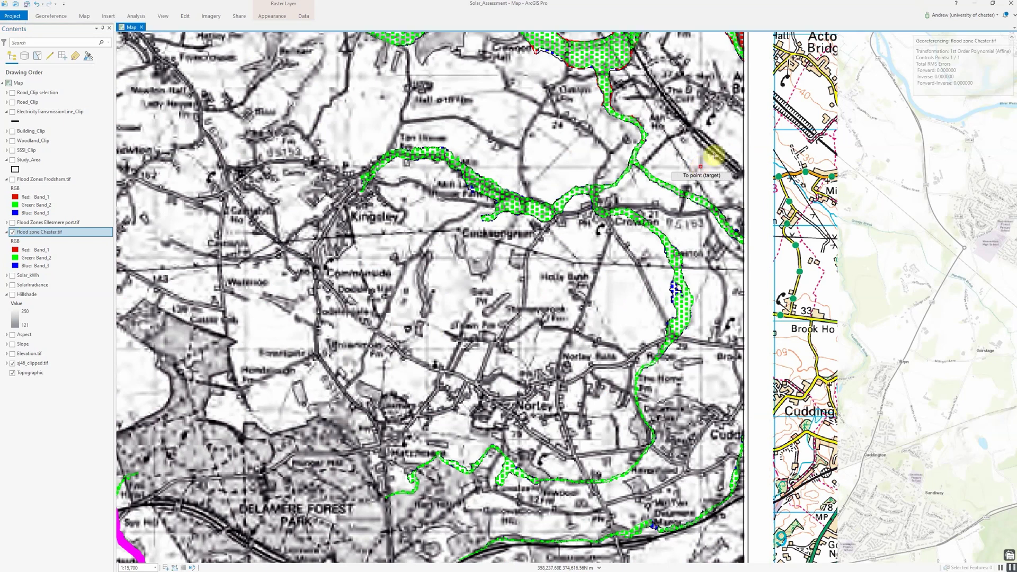
click(775, 130)
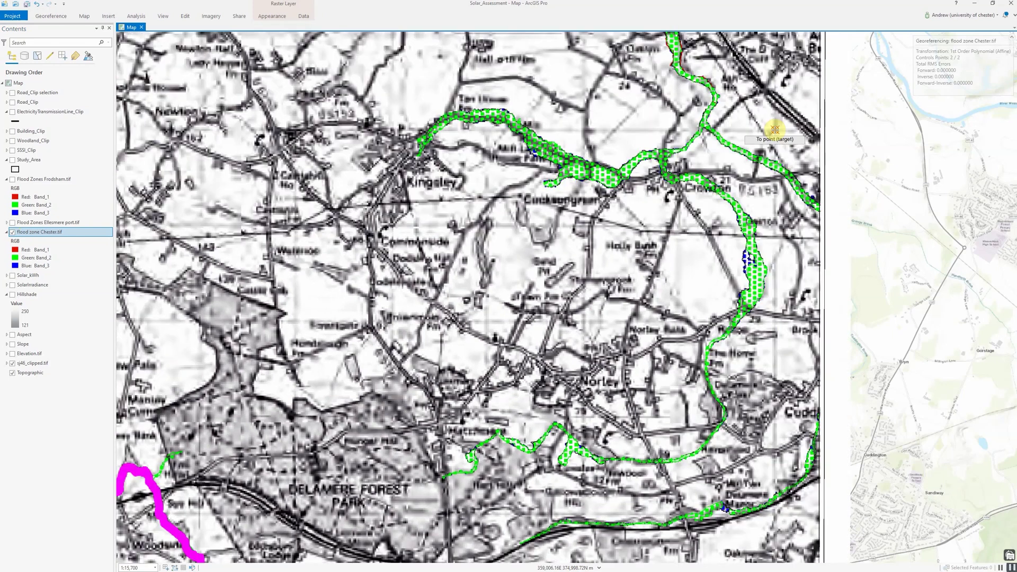
- Check the overall alignment of the Chester flood zone map by toggling its layer on and off over the base map
scroll(390, 347, down, 4)
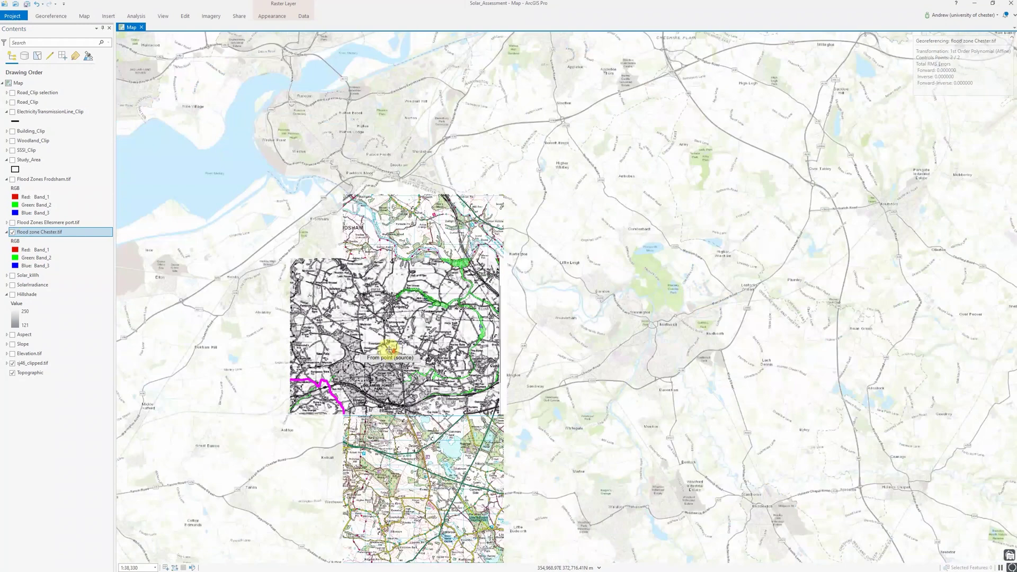
scroll(389, 350, down, 4)
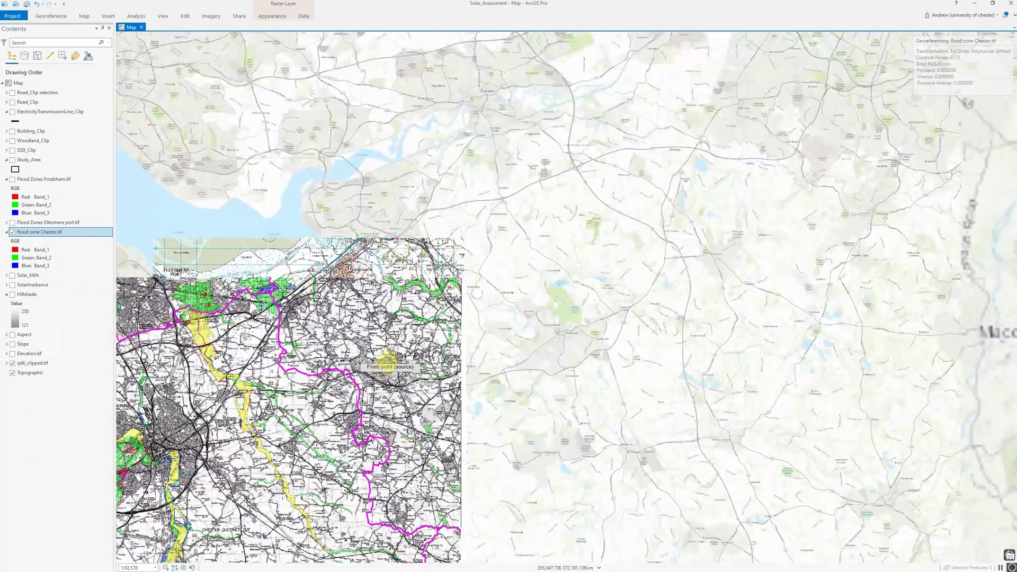
click(13, 232)
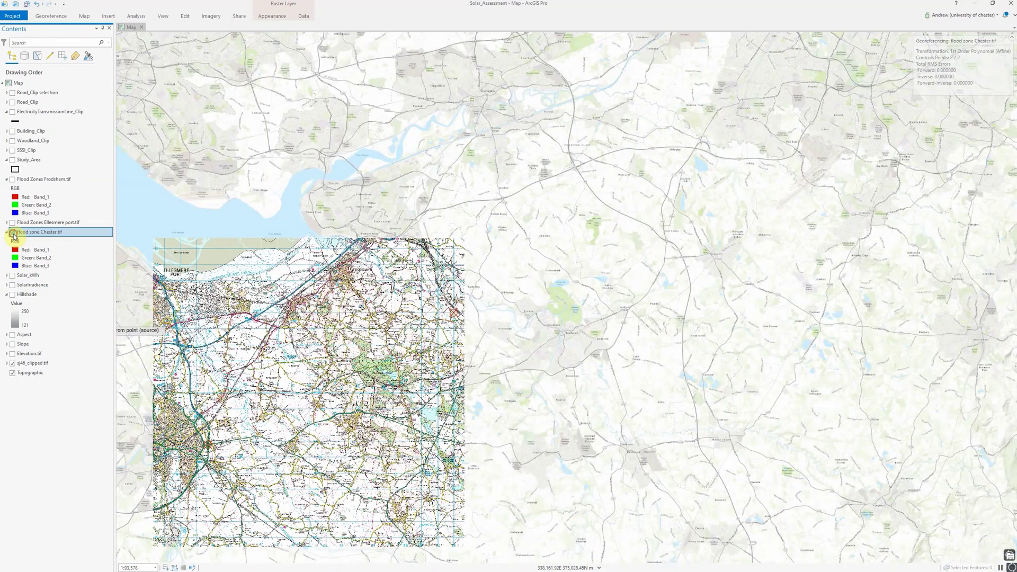
click(12, 232)
click(12, 233)
click(12, 233)
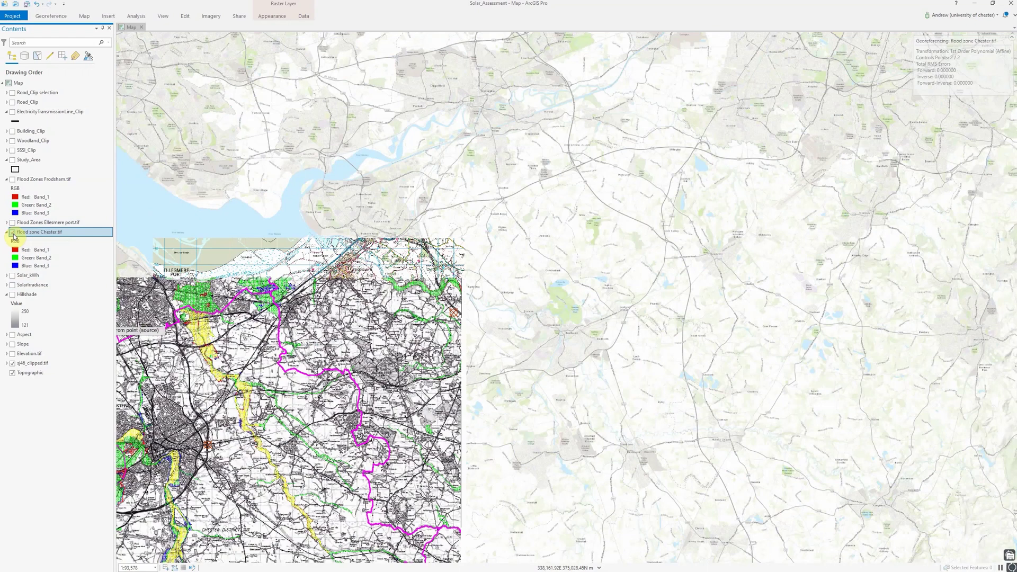
click(13, 232)
click(12, 232)
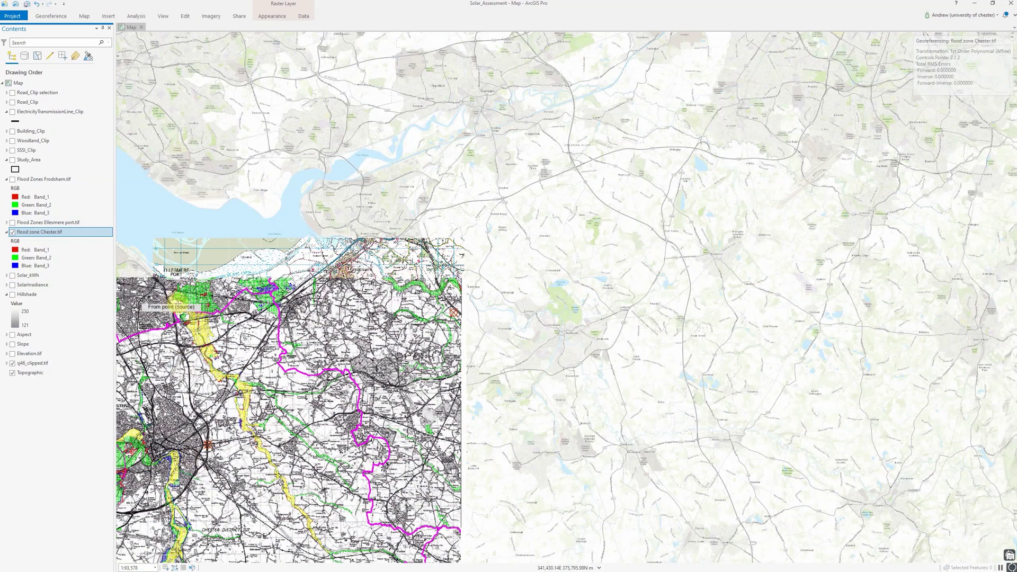
- Add a control point linking the grid-line intersection south of Thornton-le-Moors on the flood zone map to its base map match, and show the layer again
scroll(180, 305, up, 2)
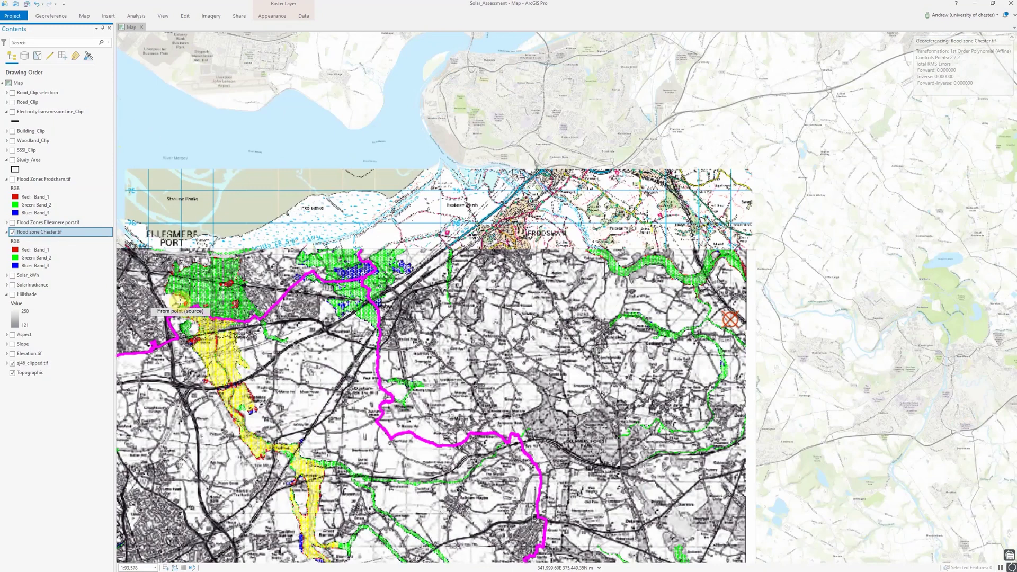
scroll(180, 302, up, 4)
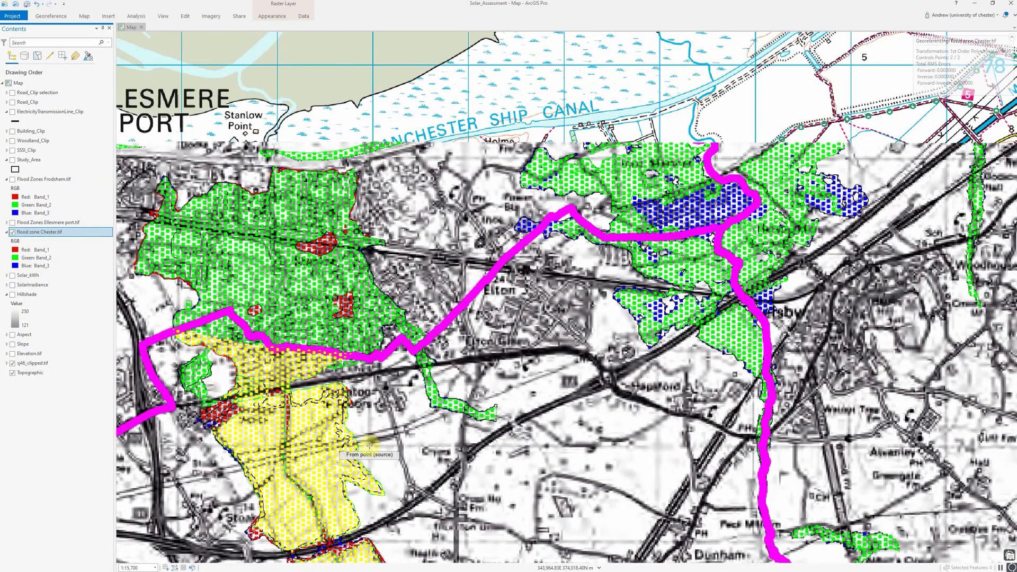
click(370, 446)
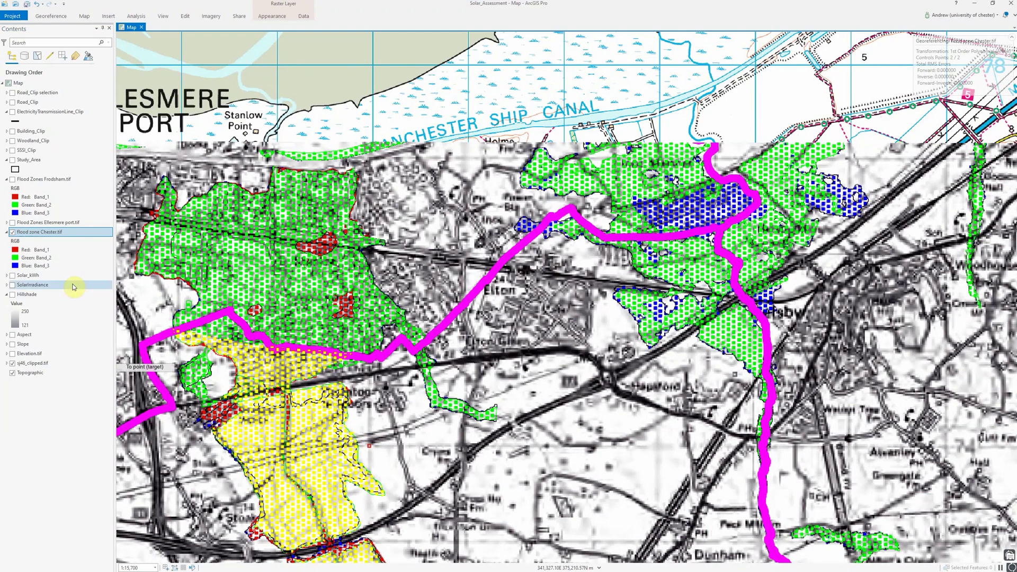
click(13, 234)
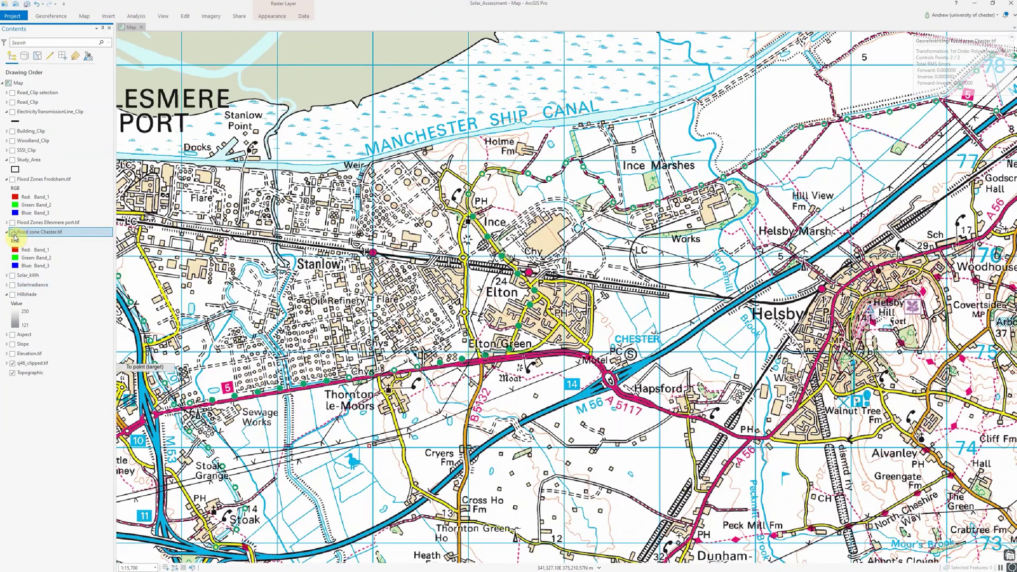
click(372, 447)
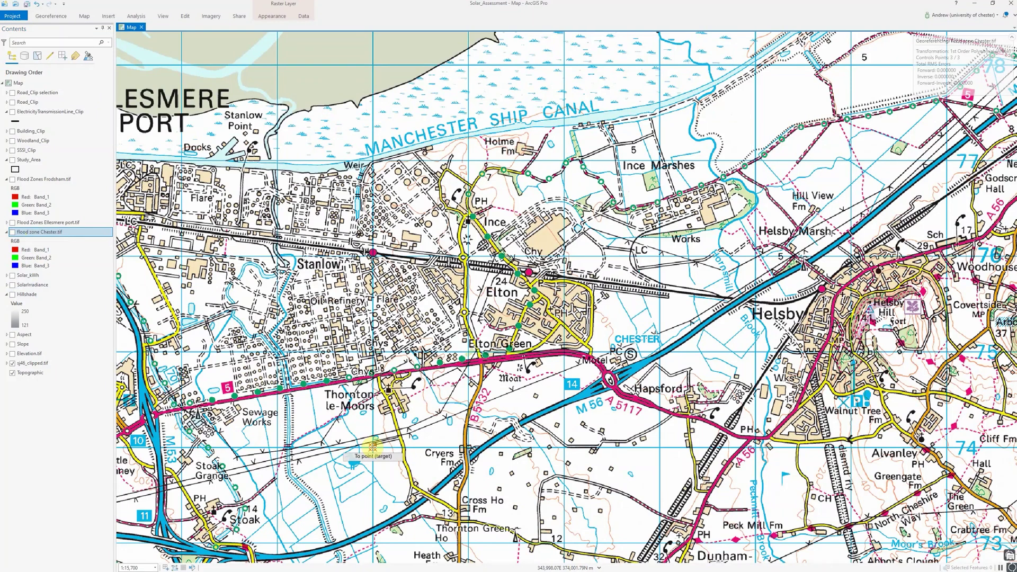
click(13, 232)
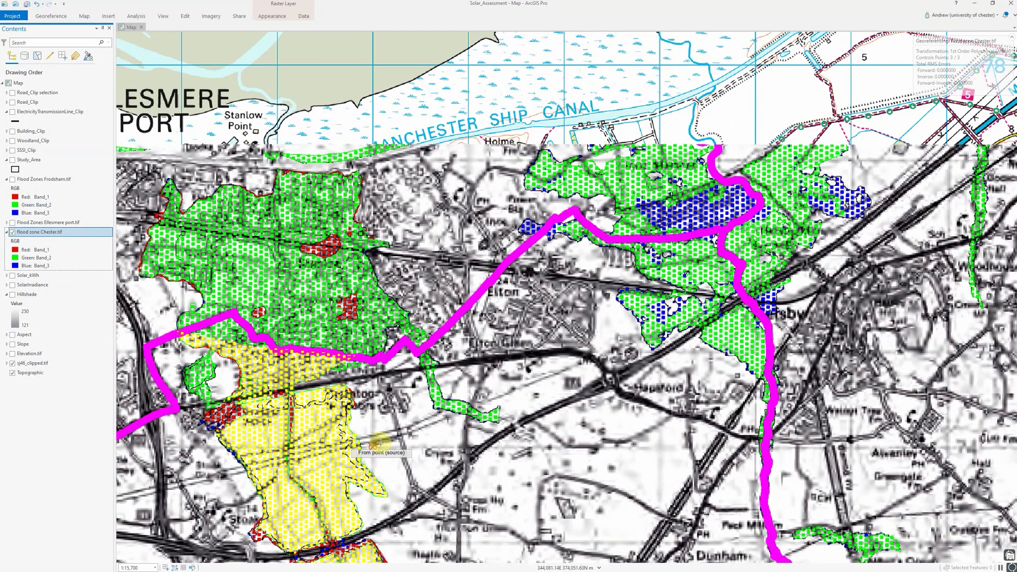
- Switch to the Explore tool and recentre the map on the Chester area of the flood zone map
scroll(380, 443, down, 5)
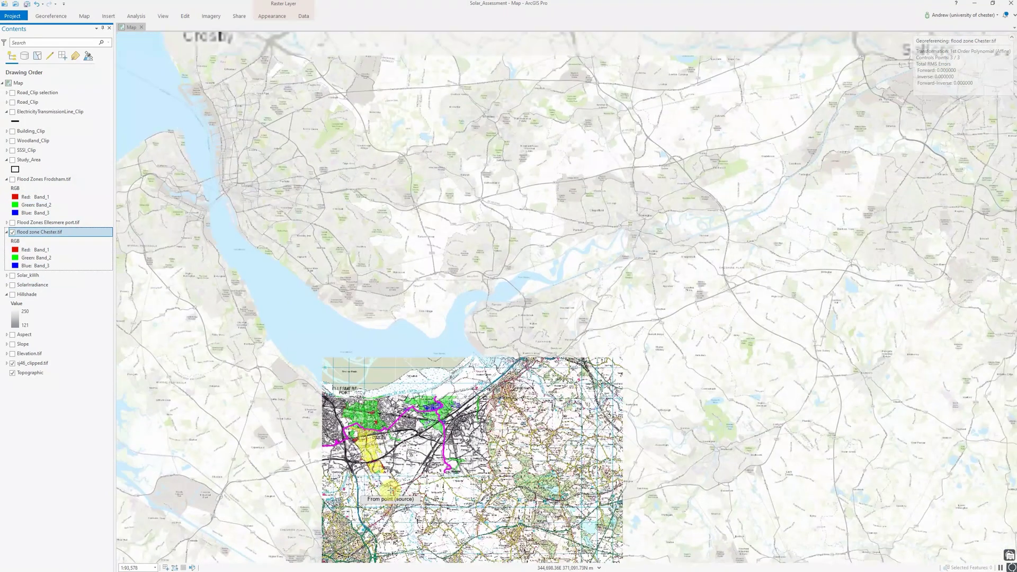
scroll(390, 490, down, 4)
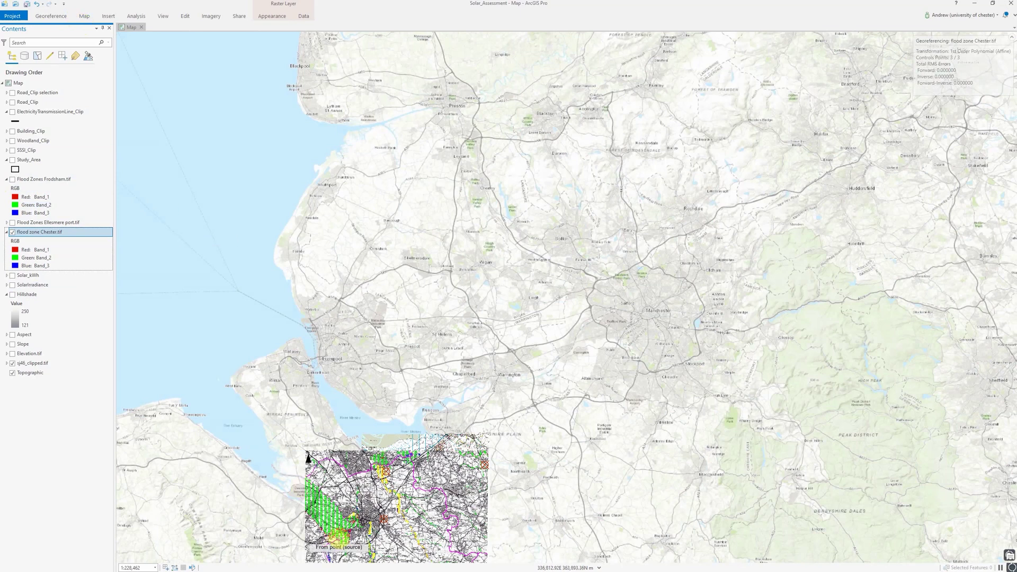
key(Down)
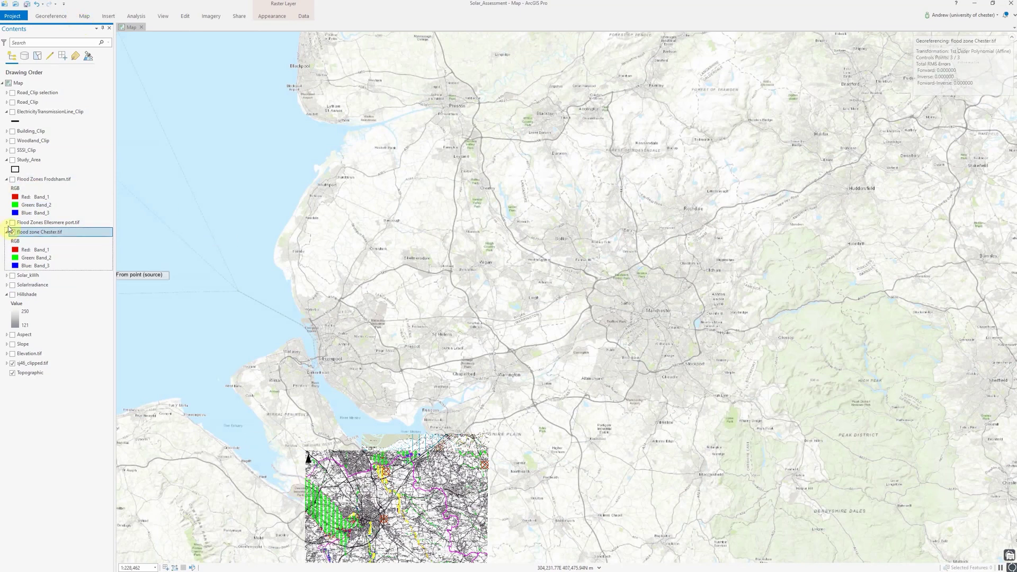
click(17, 232)
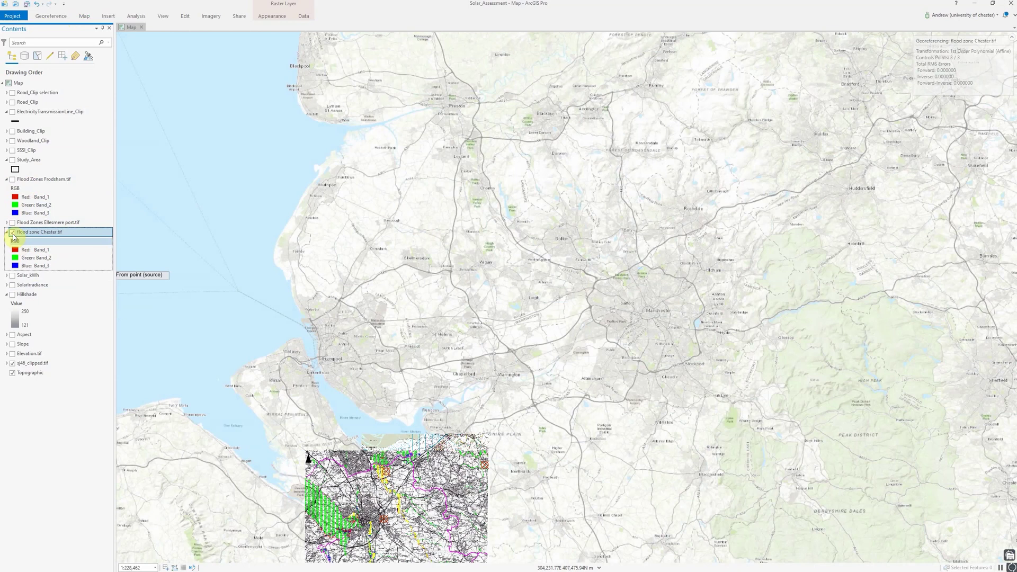
click(84, 16)
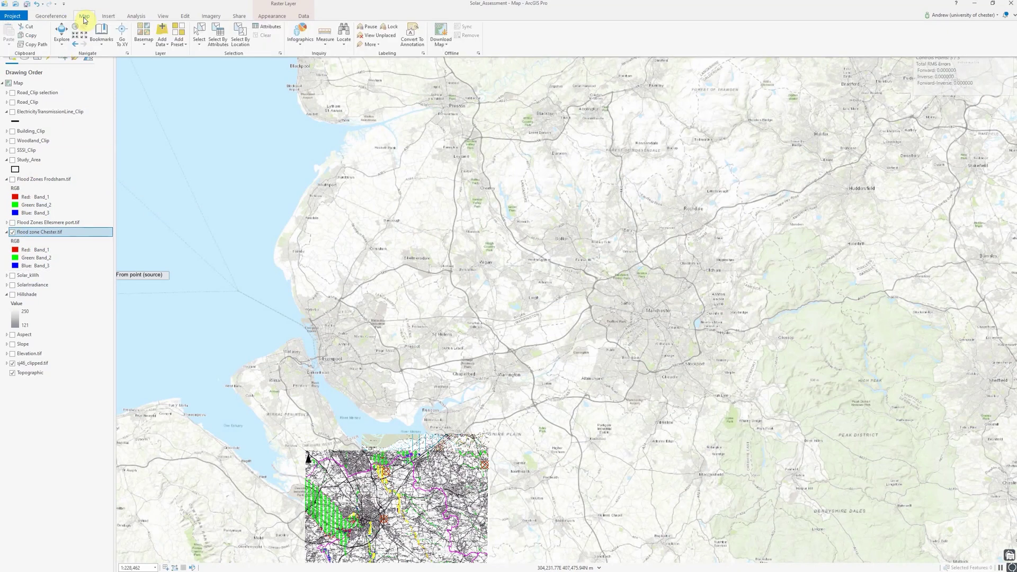
click(62, 35)
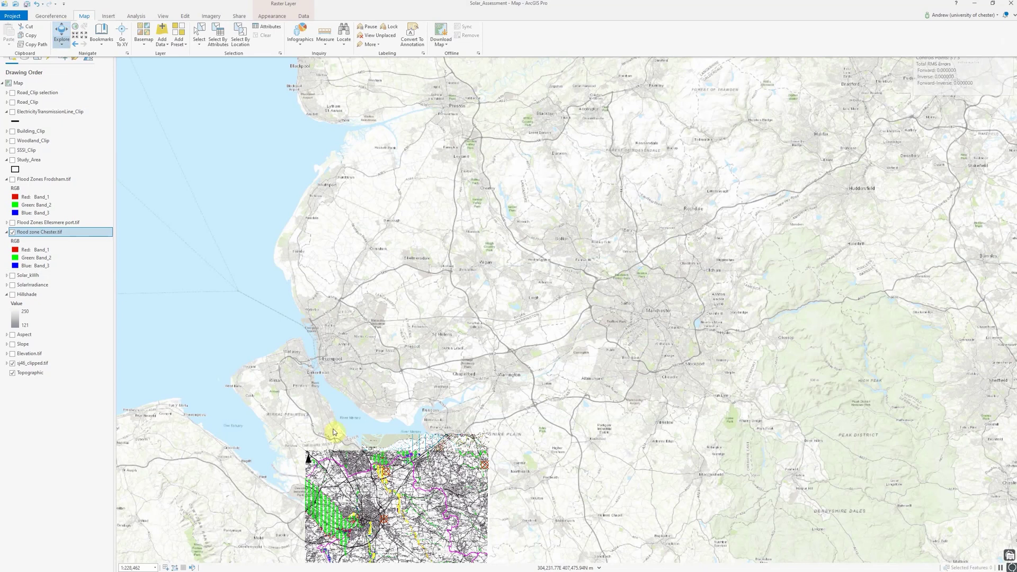
click(399, 517)
drag(396, 521, 355, 278)
scroll(355, 278, up, 5)
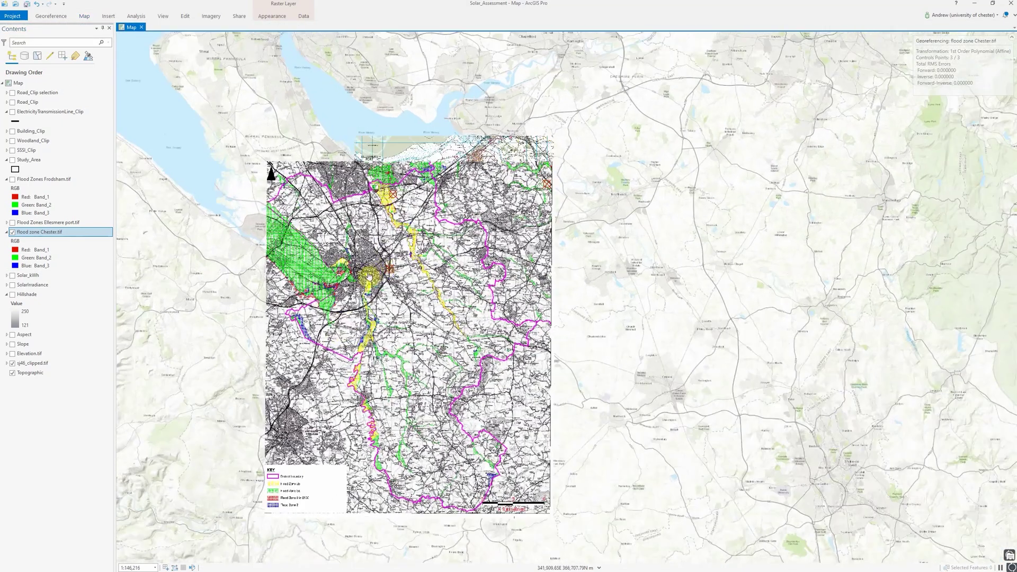
scroll(397, 278, up, 8)
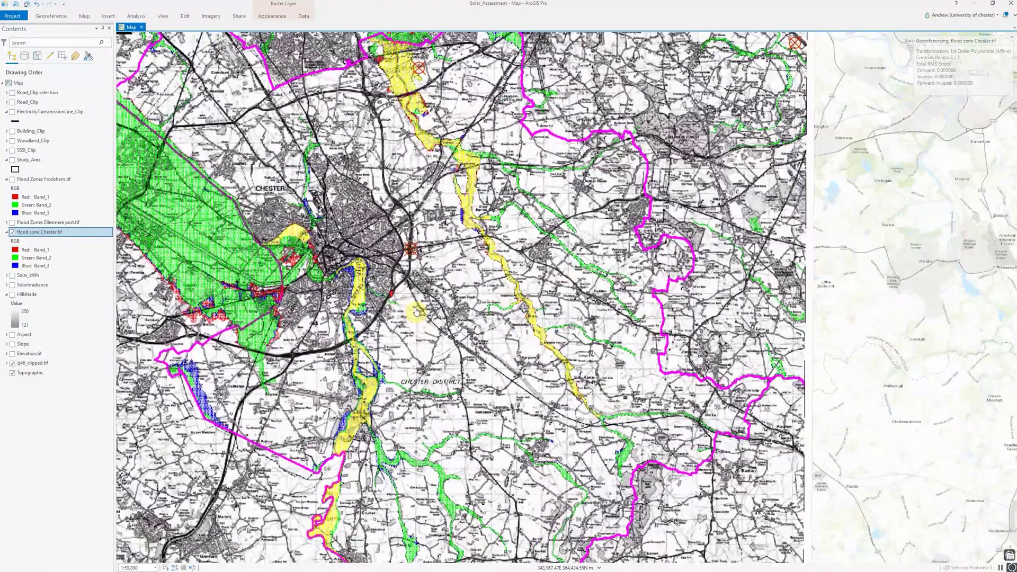
- Add a control point linking the grid-line intersection west of Saighton Lane Fm on the flood zone map to its base map match
click(61, 16)
click(187, 34)
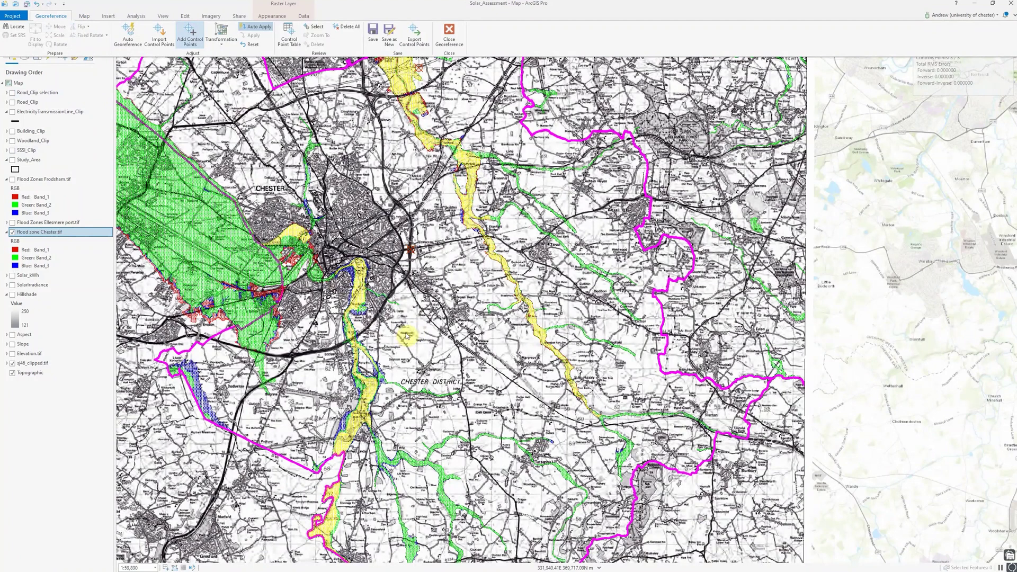
click(12, 232)
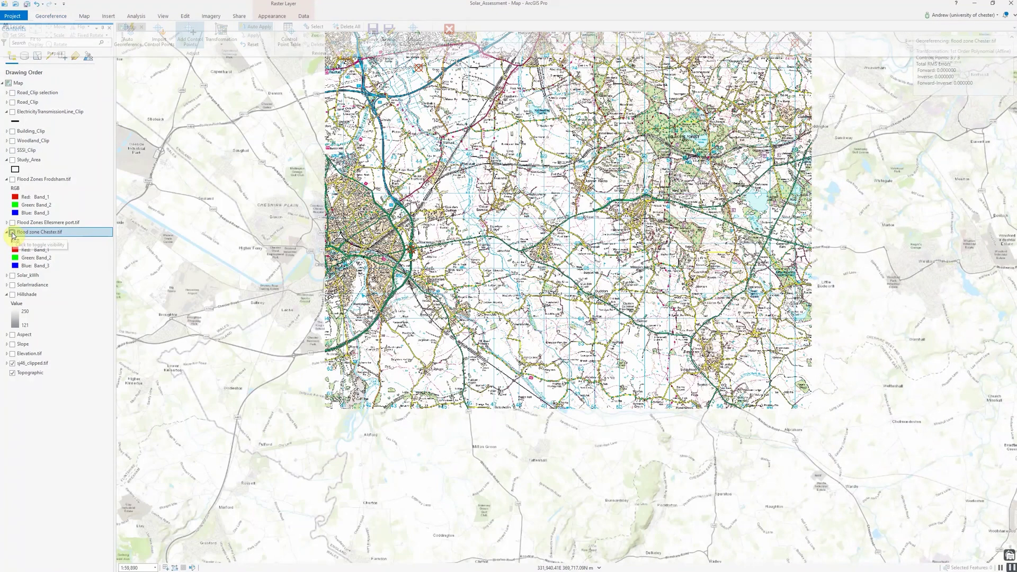
click(12, 232)
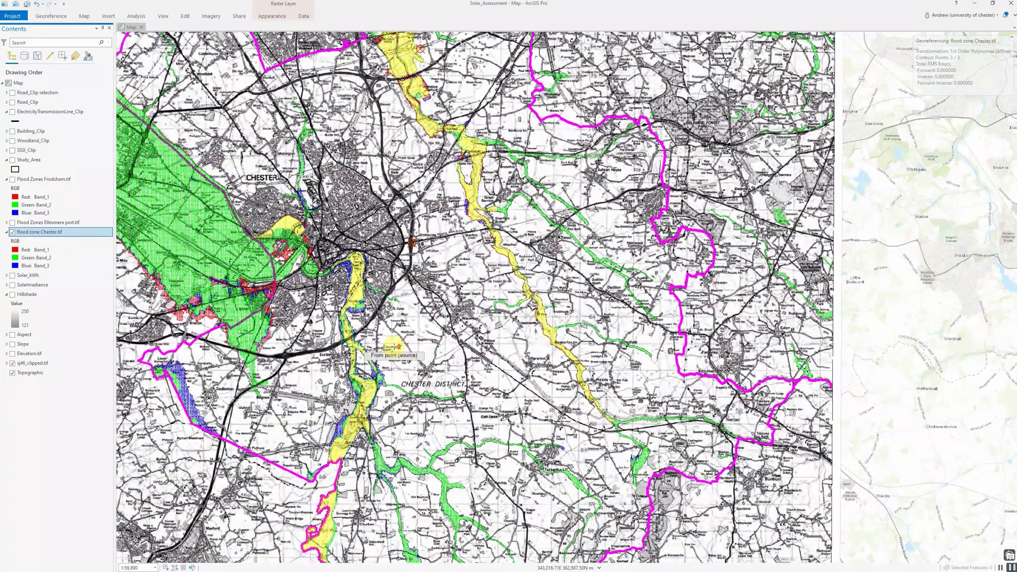
scroll(394, 348, up, 3)
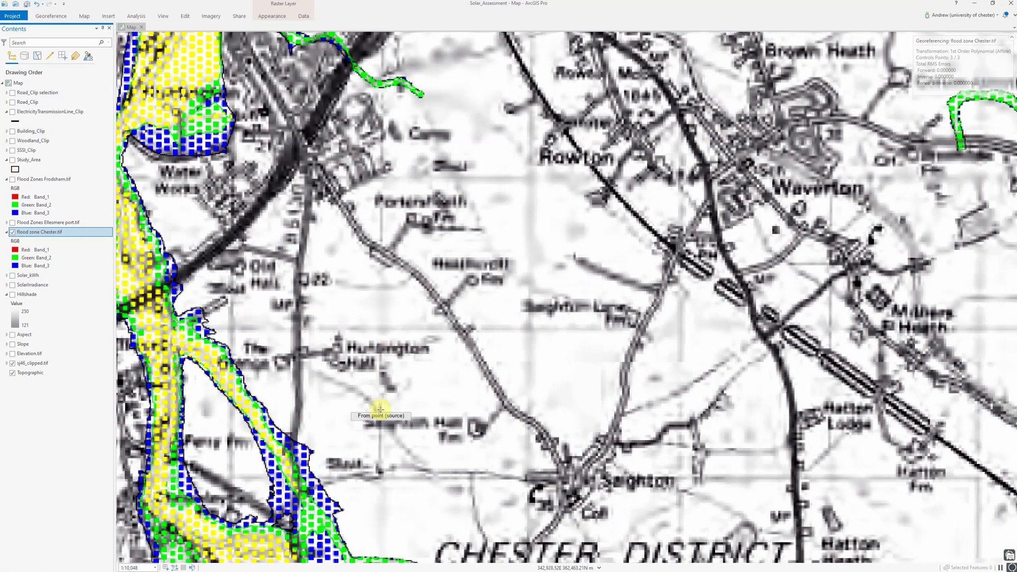
click(529, 328)
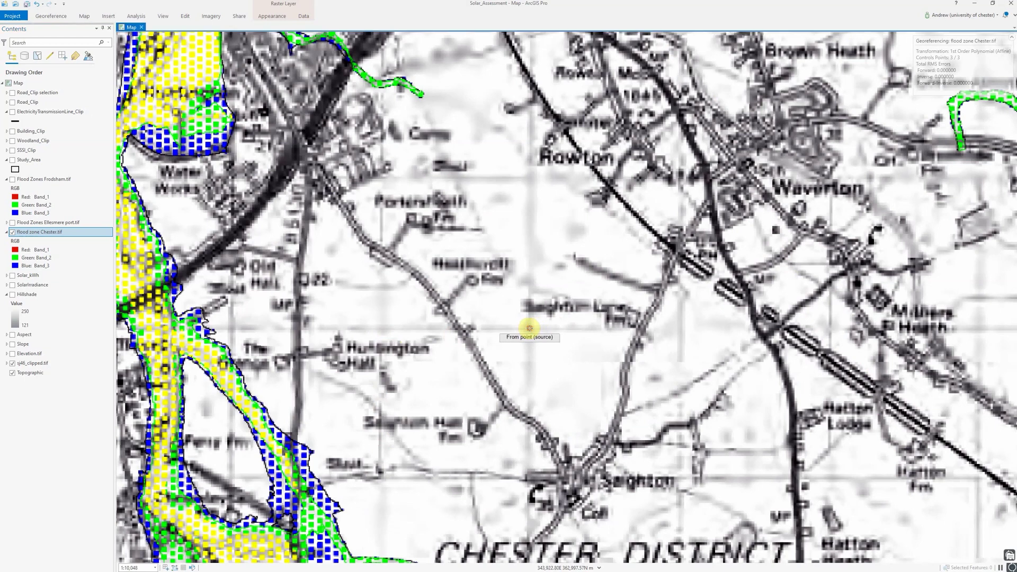
click(13, 232)
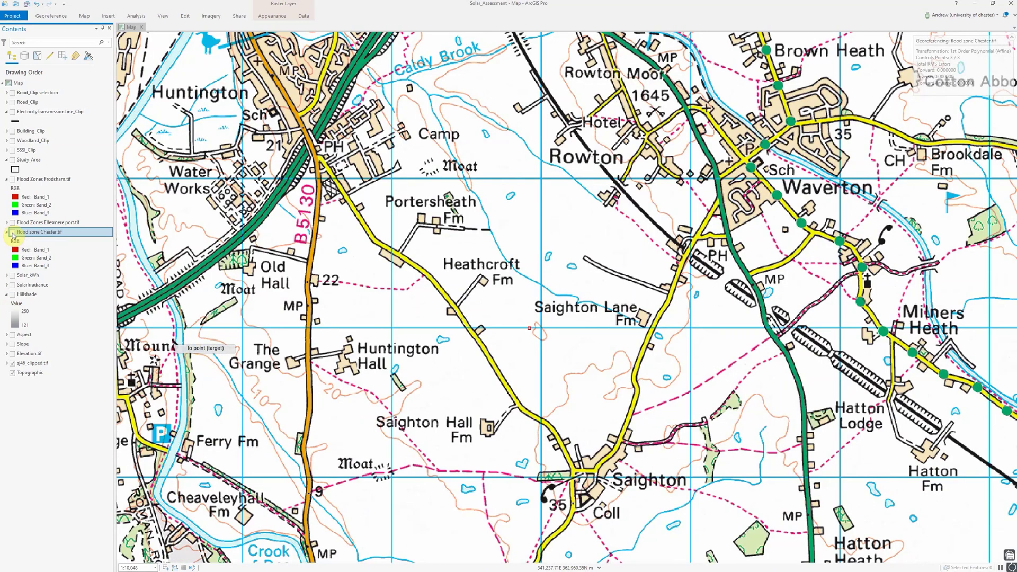
click(538, 327)
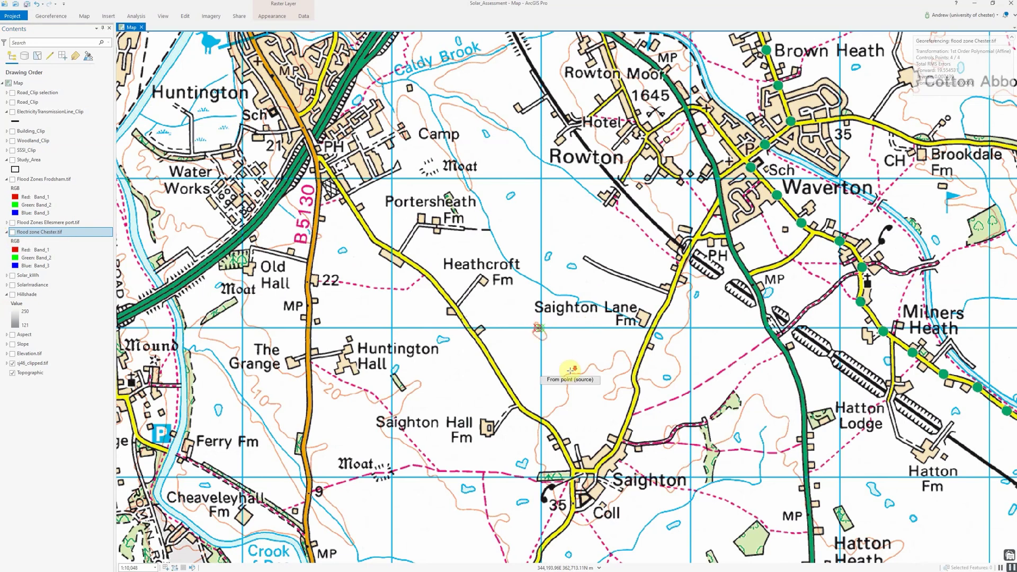
- Add a control point linking the grid-line intersection southeast of Oxheys on both maps, and show the flood zone layer again
scroll(570, 370, down, 4)
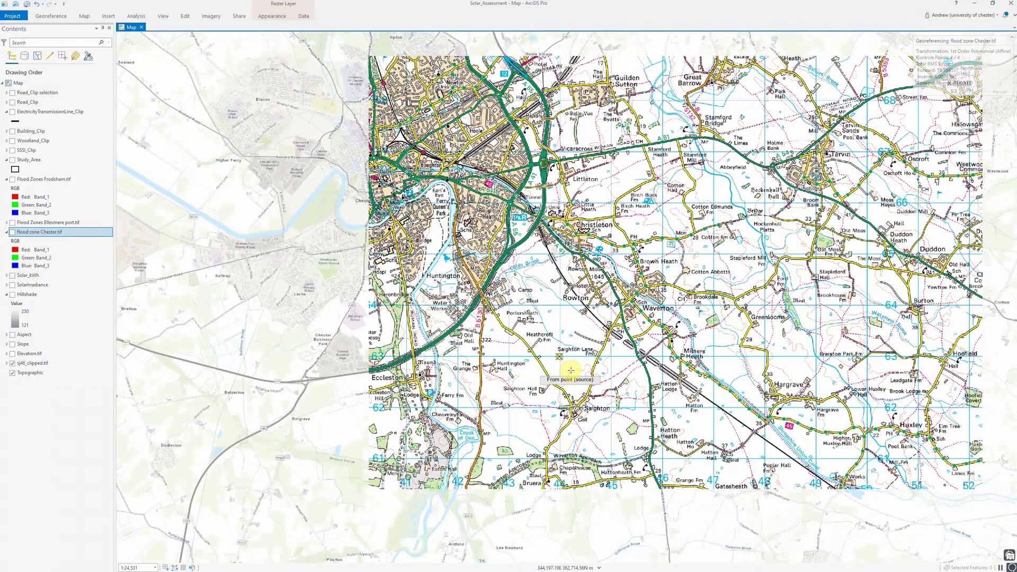
scroll(571, 370, down, 5)
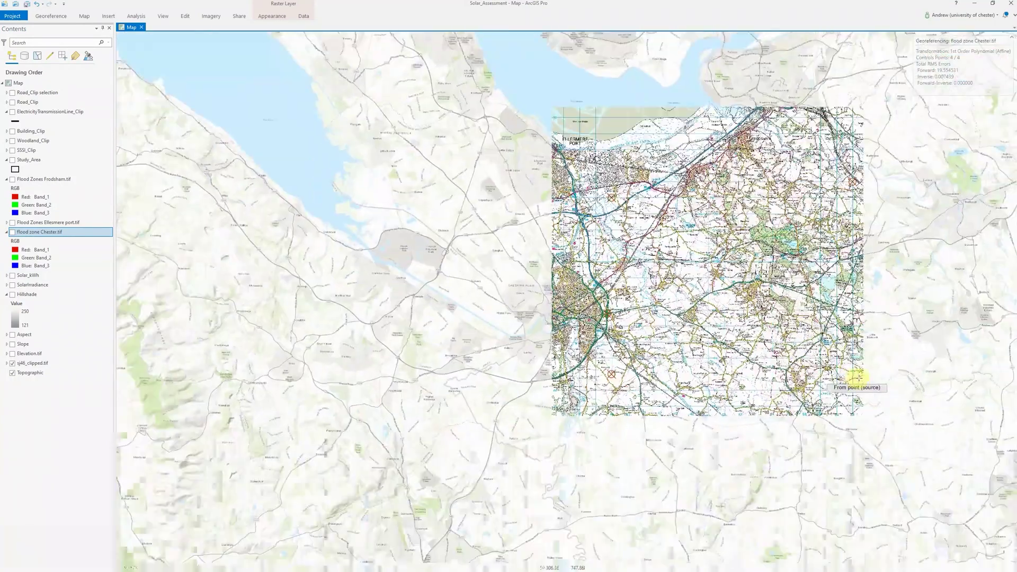
scroll(858, 378, up, 4)
scroll(854, 385, up, 2)
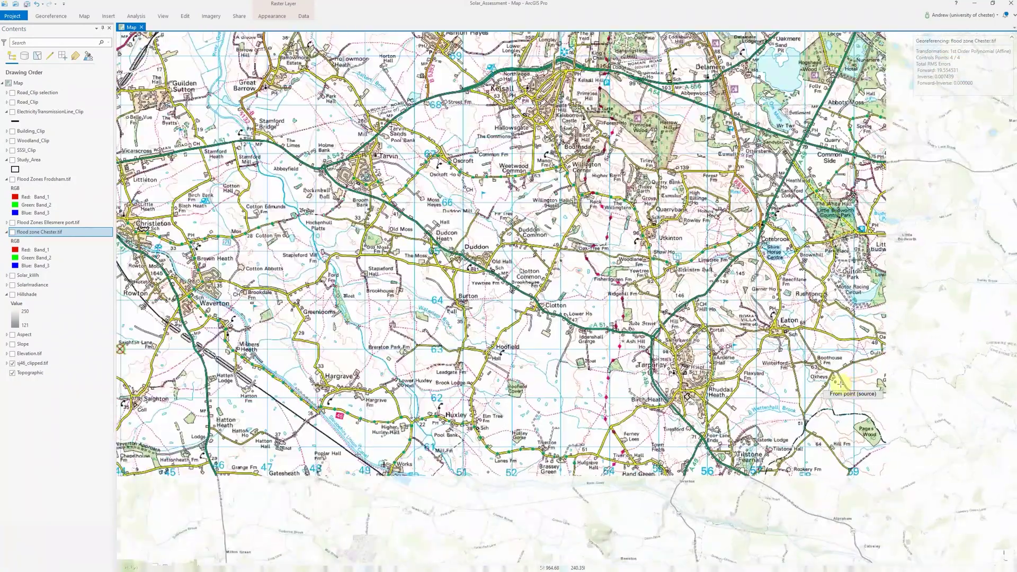
click(12, 233)
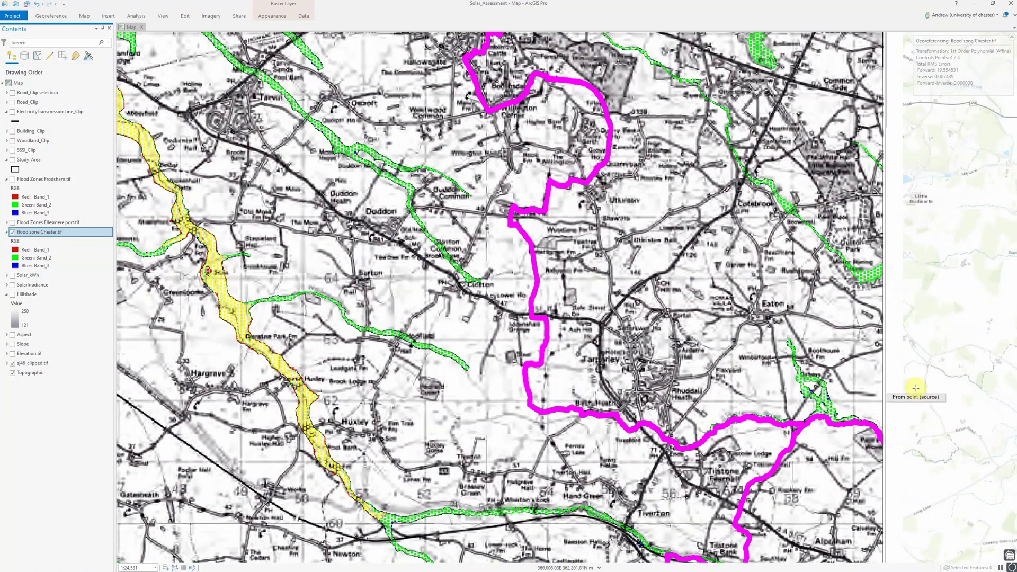
scroll(869, 416, up, 4)
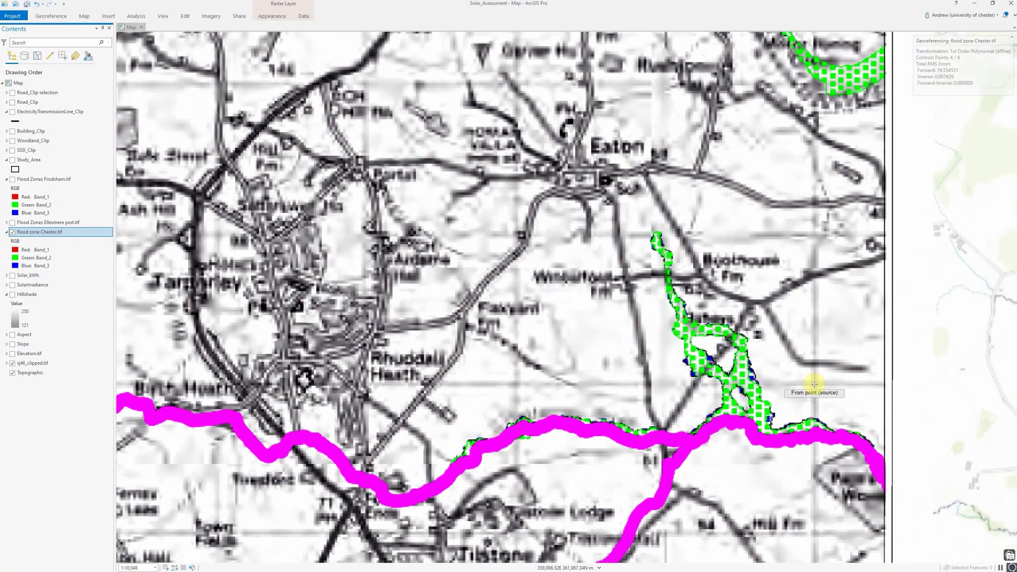
click(813, 383)
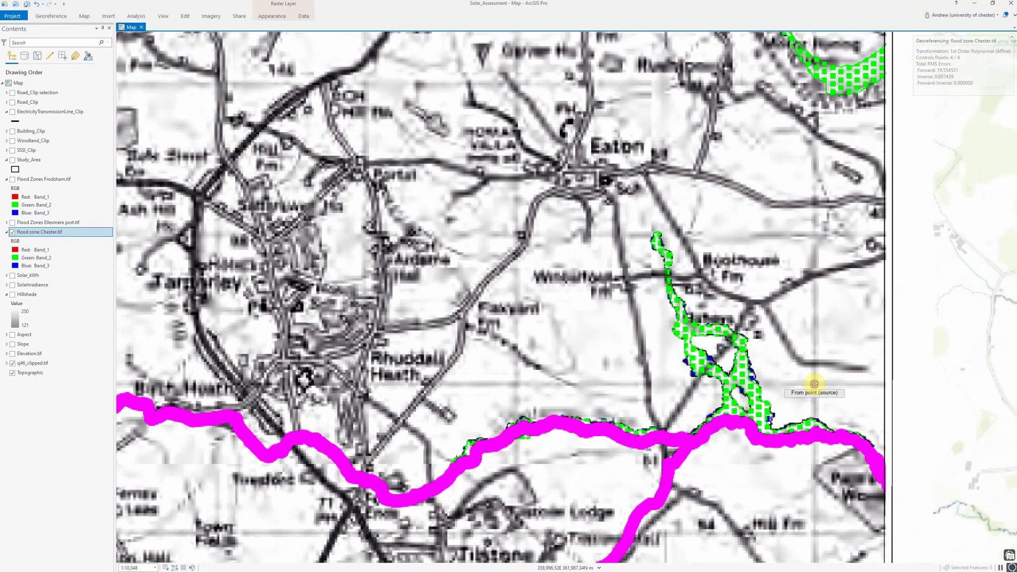
click(12, 232)
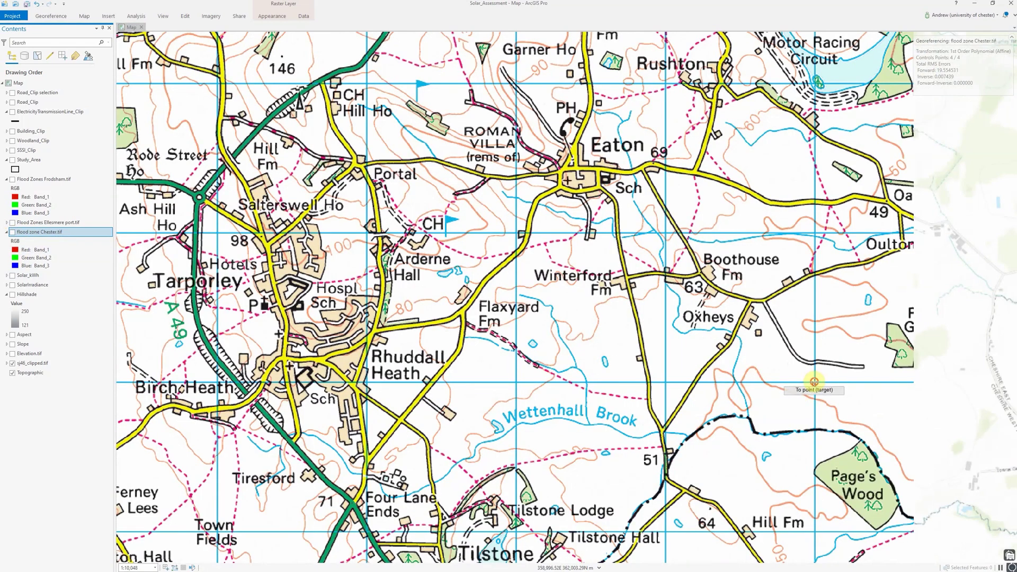
click(814, 382)
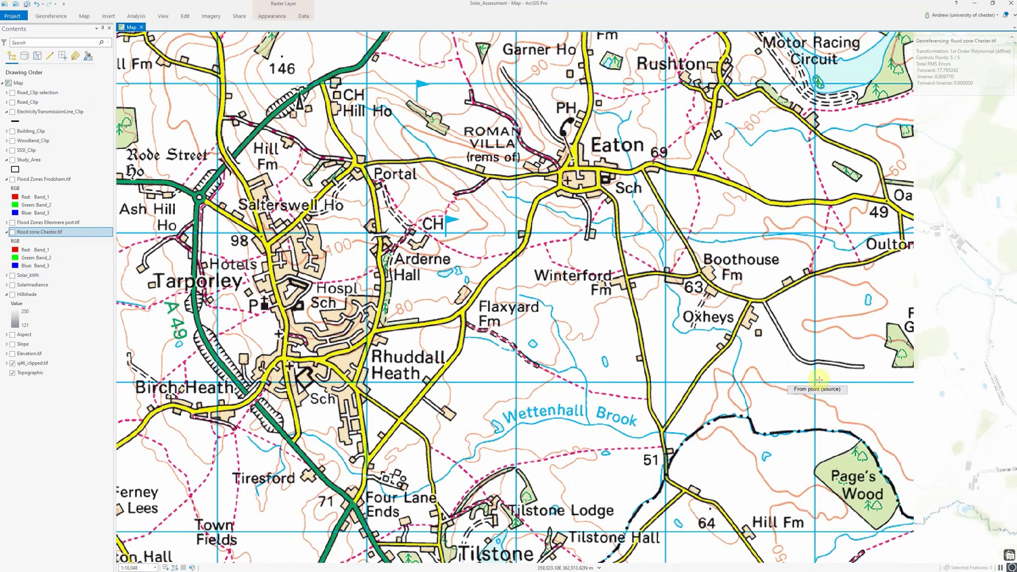
click(12, 232)
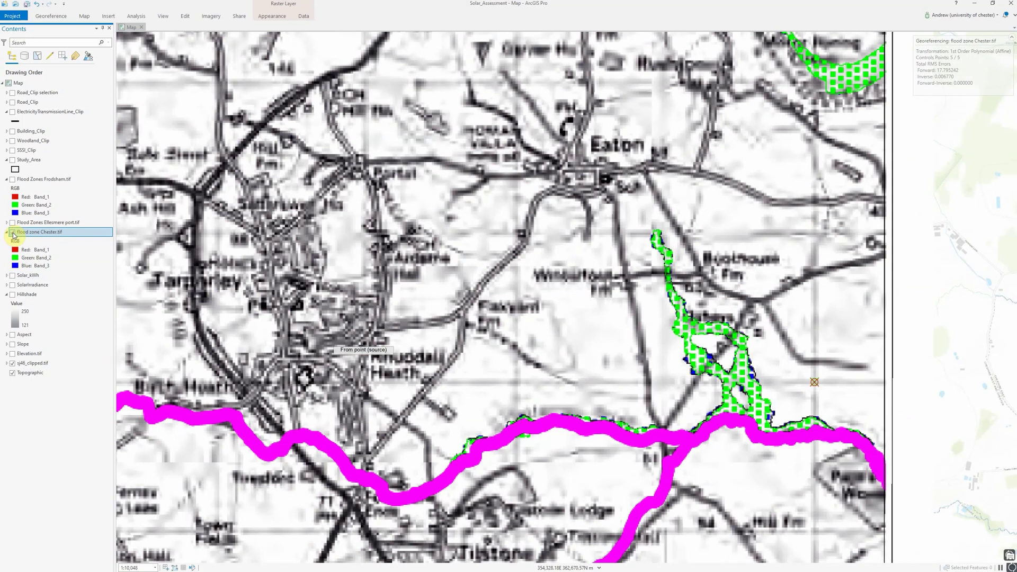
- Open the control point table and delete link 1, the point with the largest residual
click(51, 16)
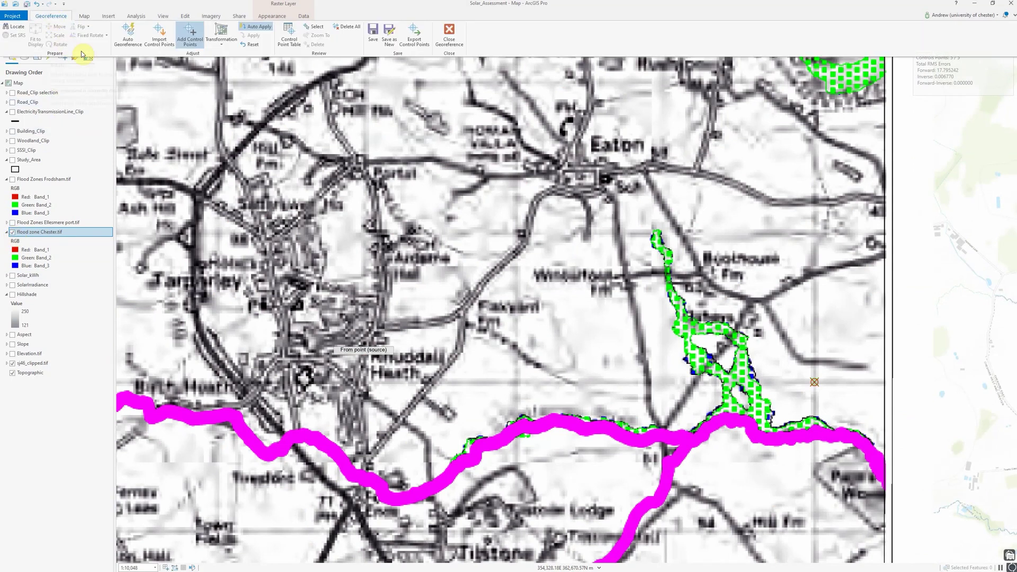
click(291, 40)
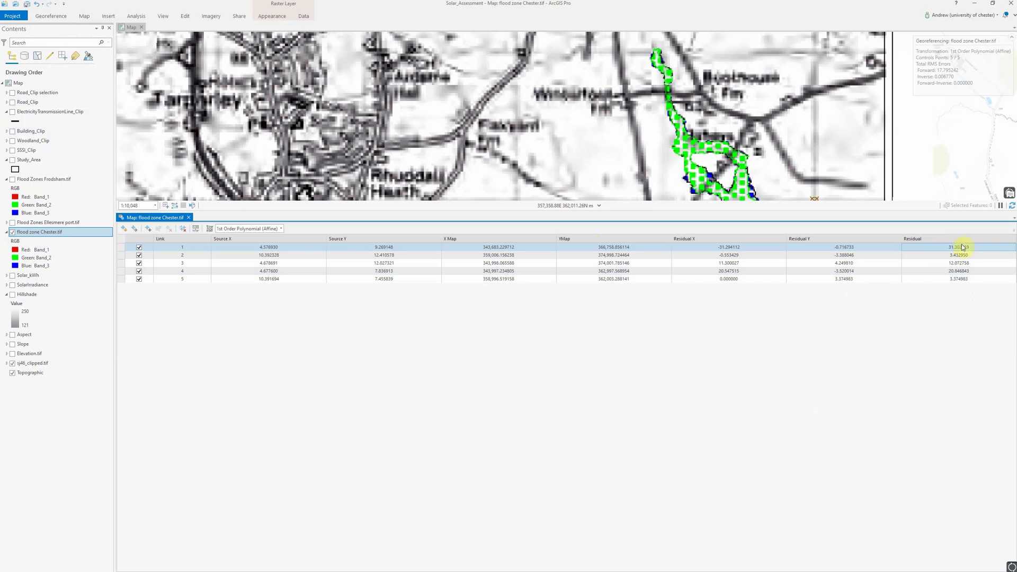
click(932, 252)
click(930, 250)
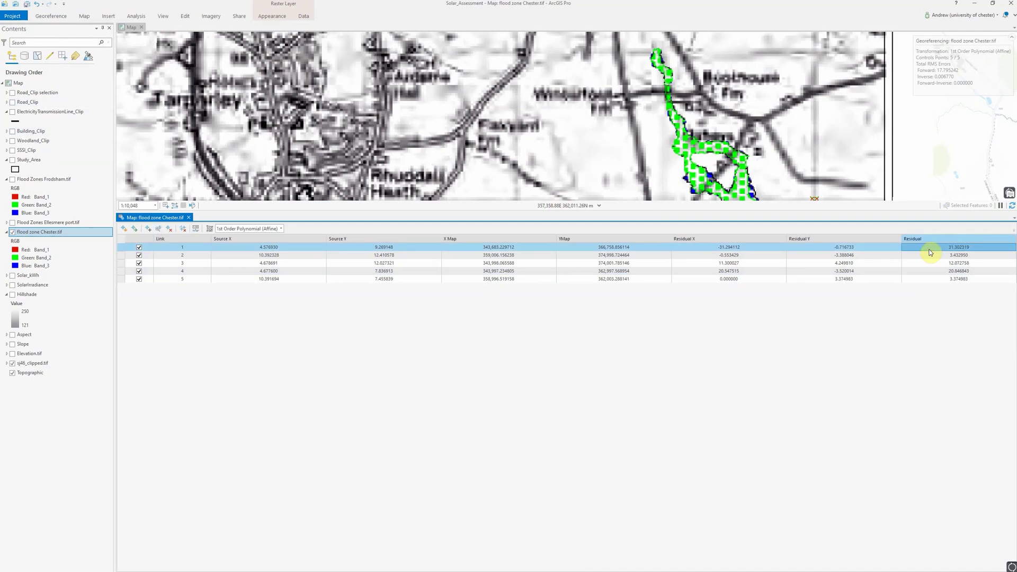
click(169, 229)
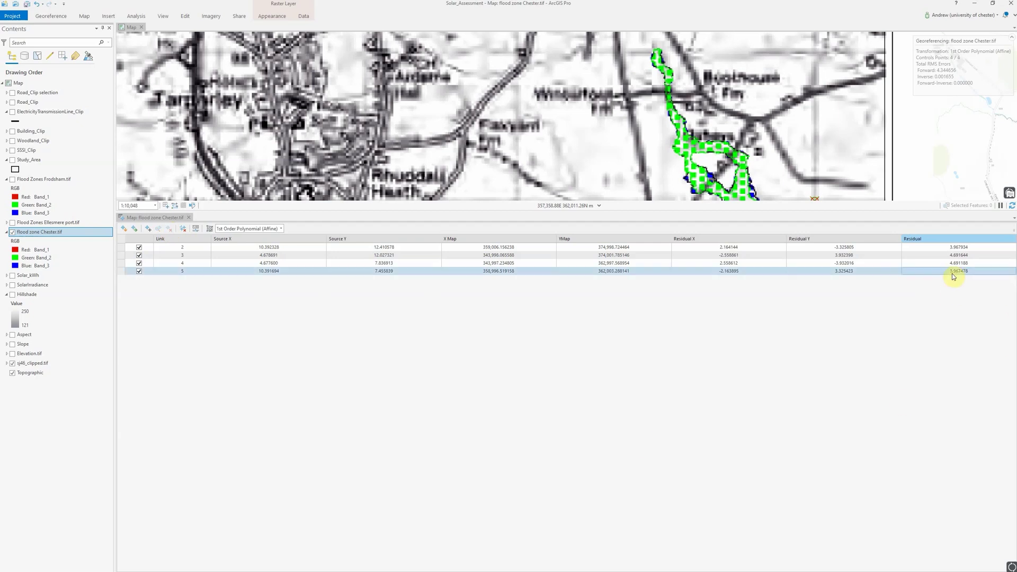
- Review the residuals of the remaining control points and the available transformation types
click(955, 247)
click(949, 300)
click(949, 257)
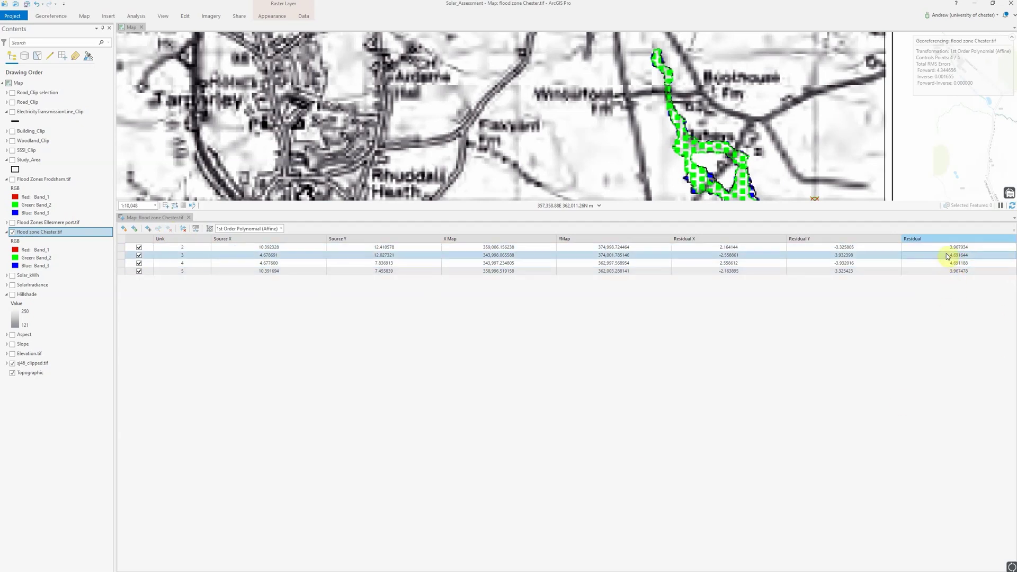
click(947, 292)
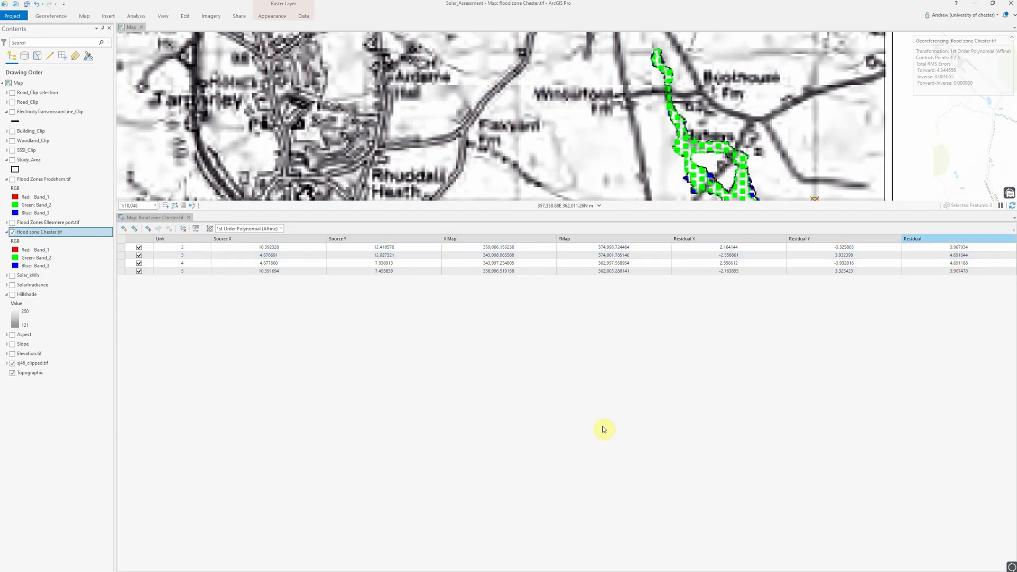
click(282, 232)
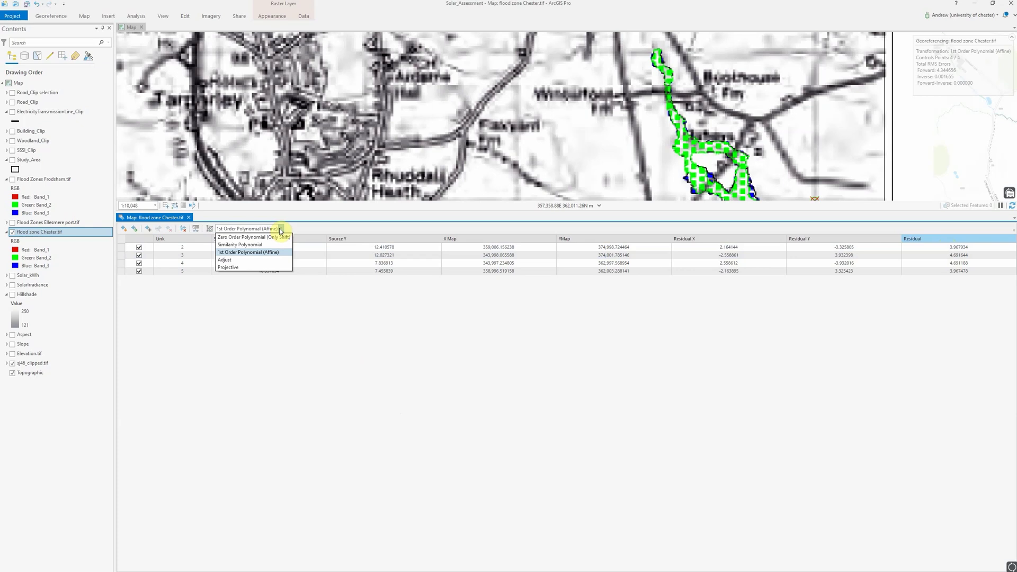
click(281, 230)
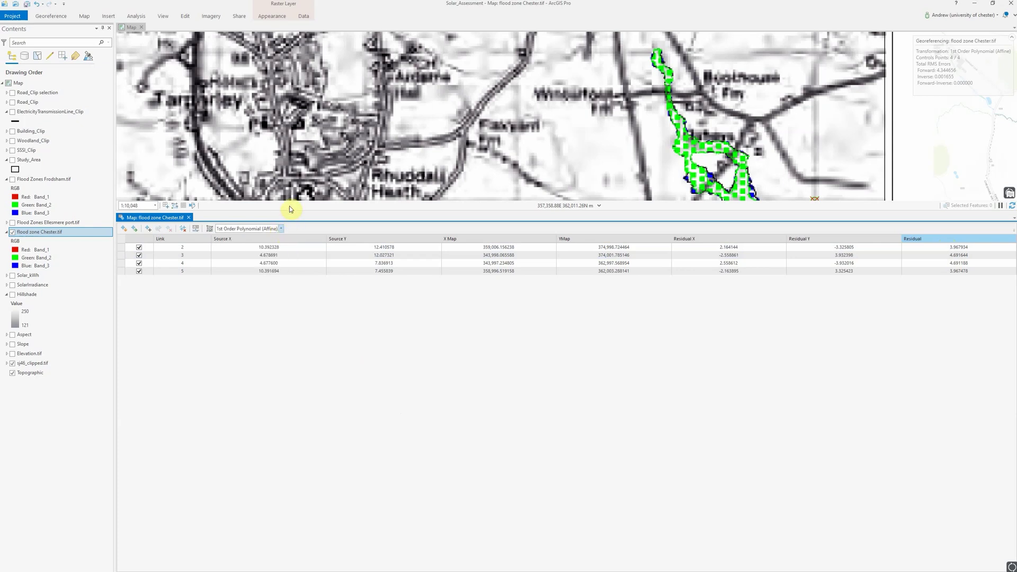
- Enlarge the map view, add a control point at the grid-line intersection west of Clotton on both maps, and show the flood zone layer again
drag(290, 212, 295, 424)
scroll(291, 307, down, 4)
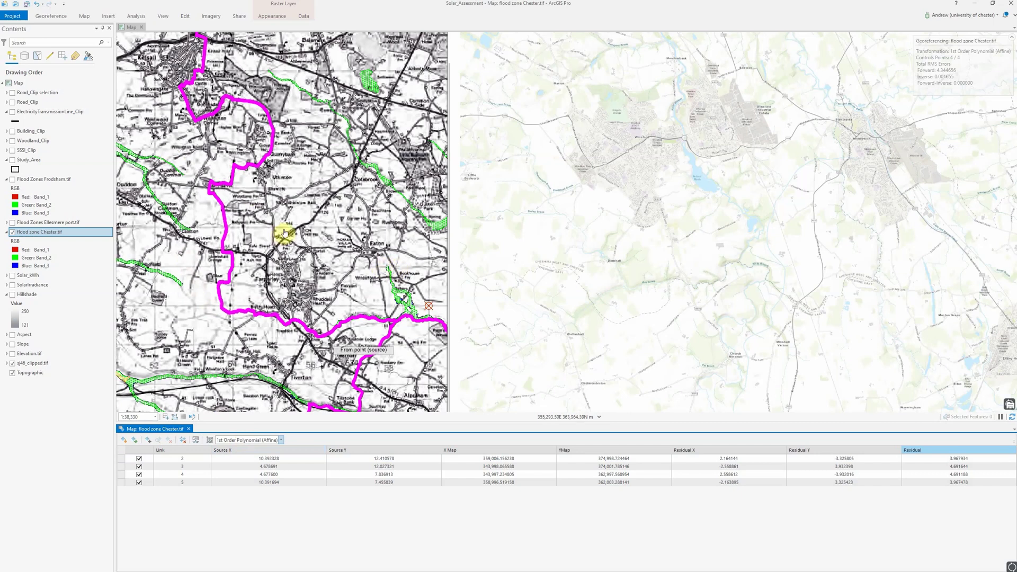
click(217, 170)
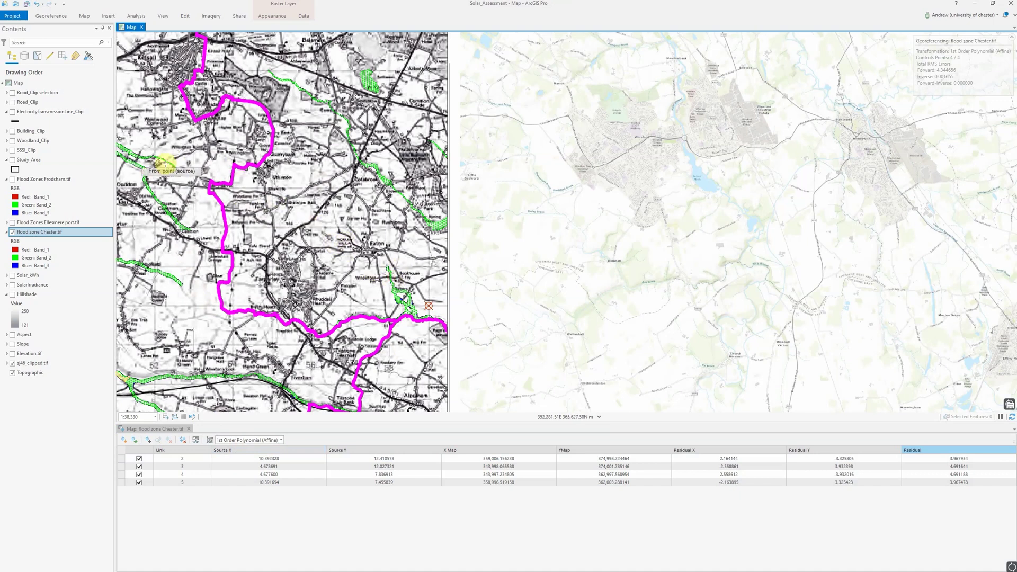
scroll(160, 126, down, 4)
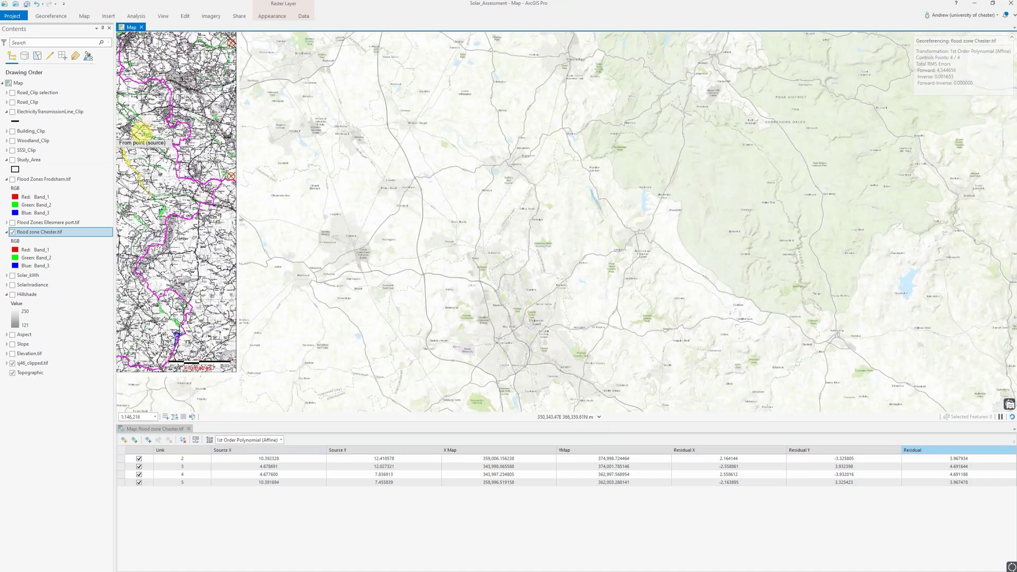
scroll(132, 157, up, 8)
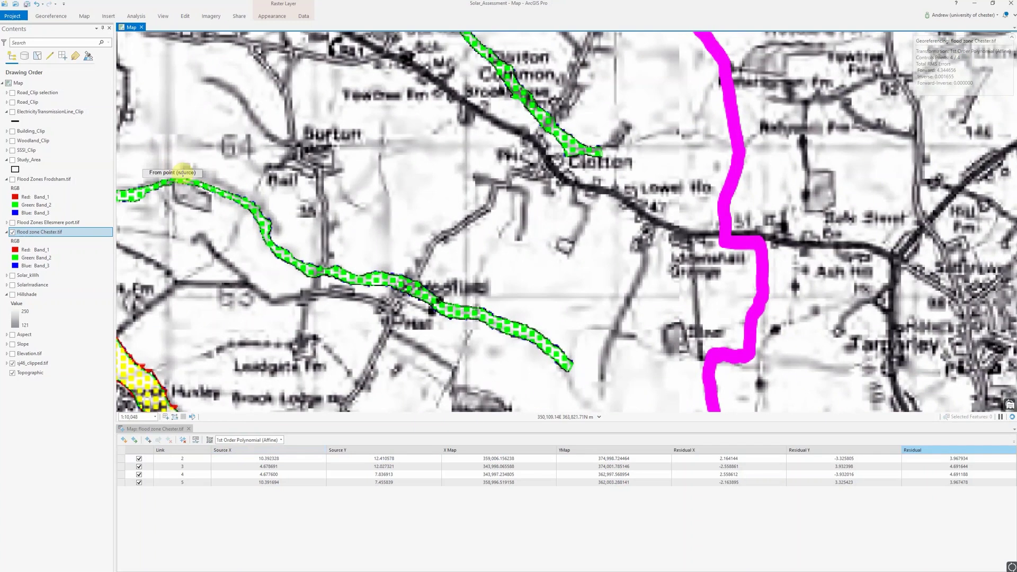
click(465, 144)
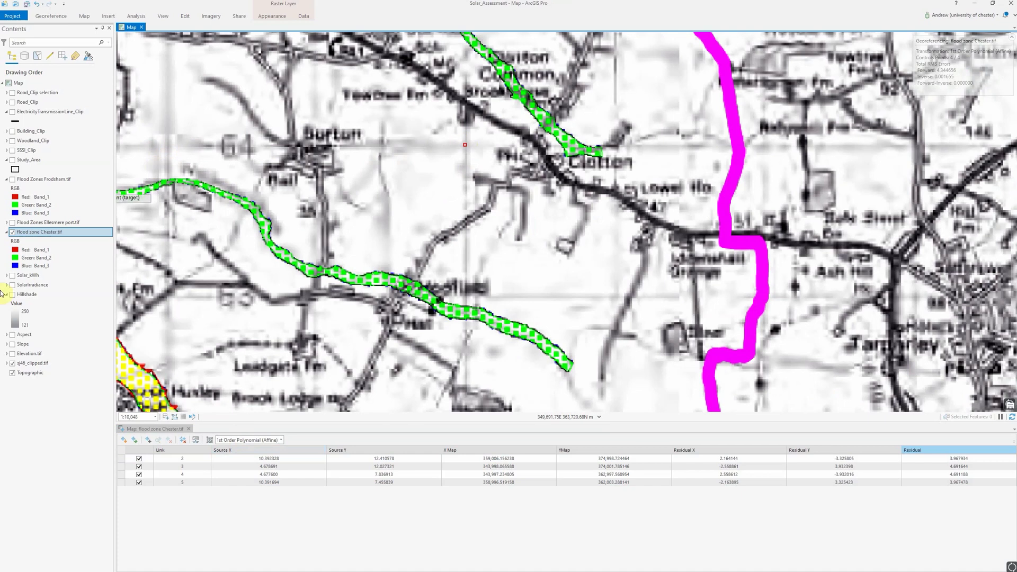
click(13, 233)
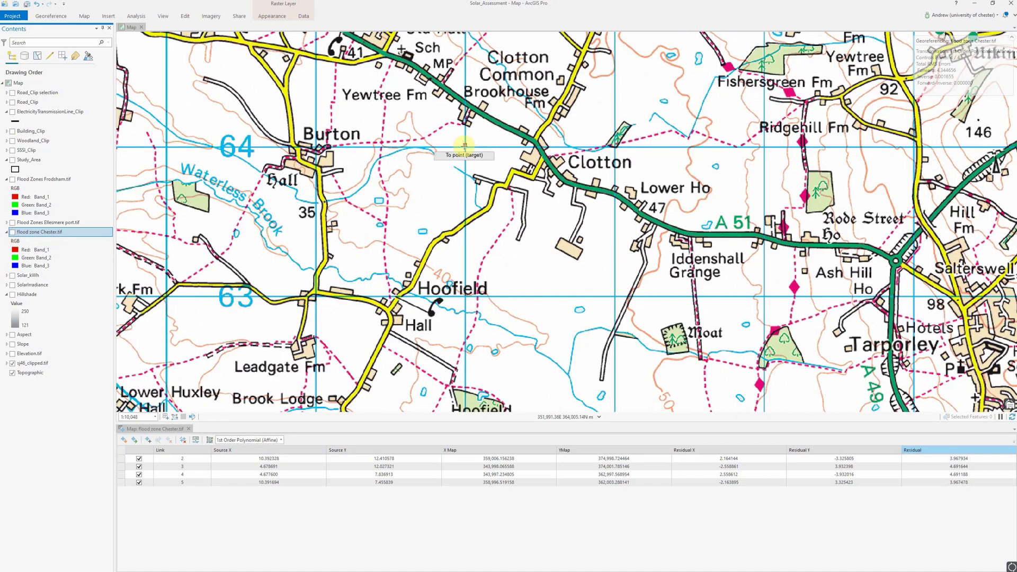
scroll(464, 146, up, 5)
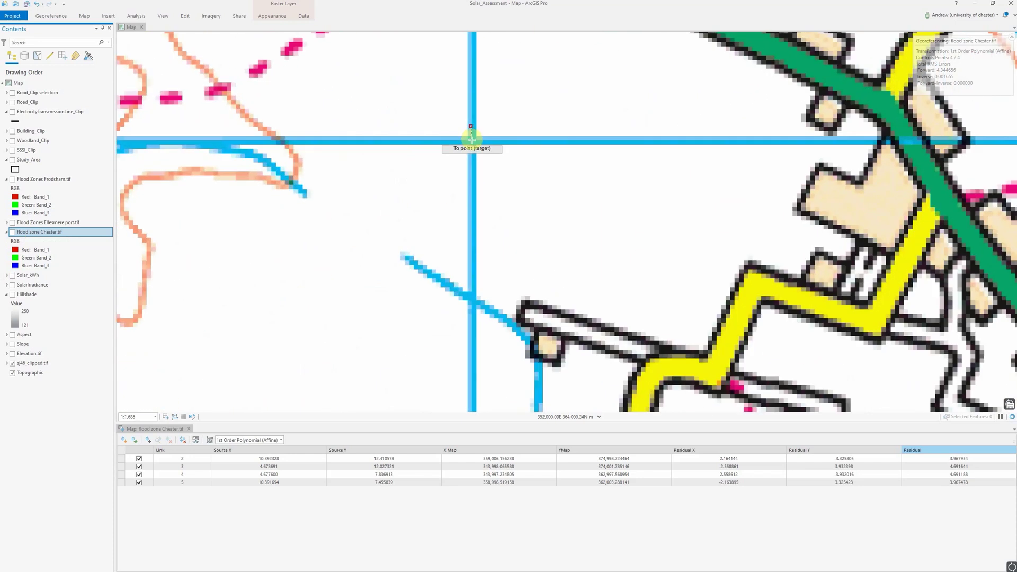
click(472, 139)
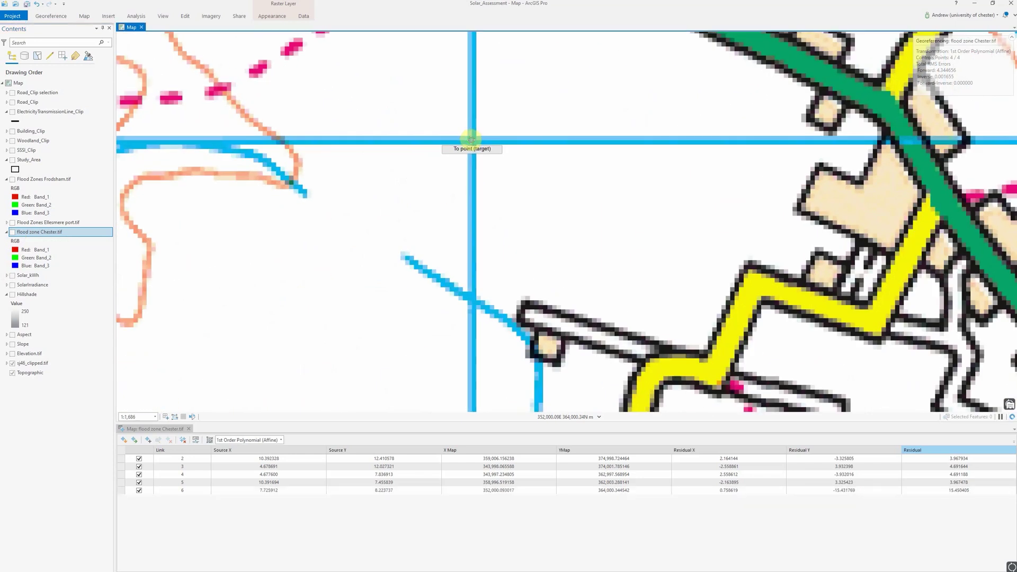
click(13, 233)
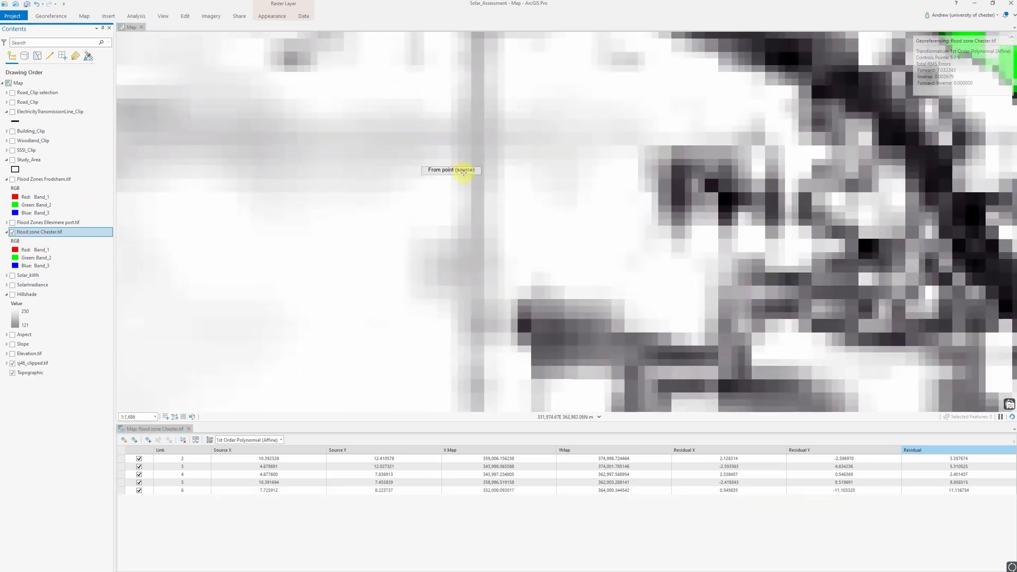
scroll(438, 145, down, 9)
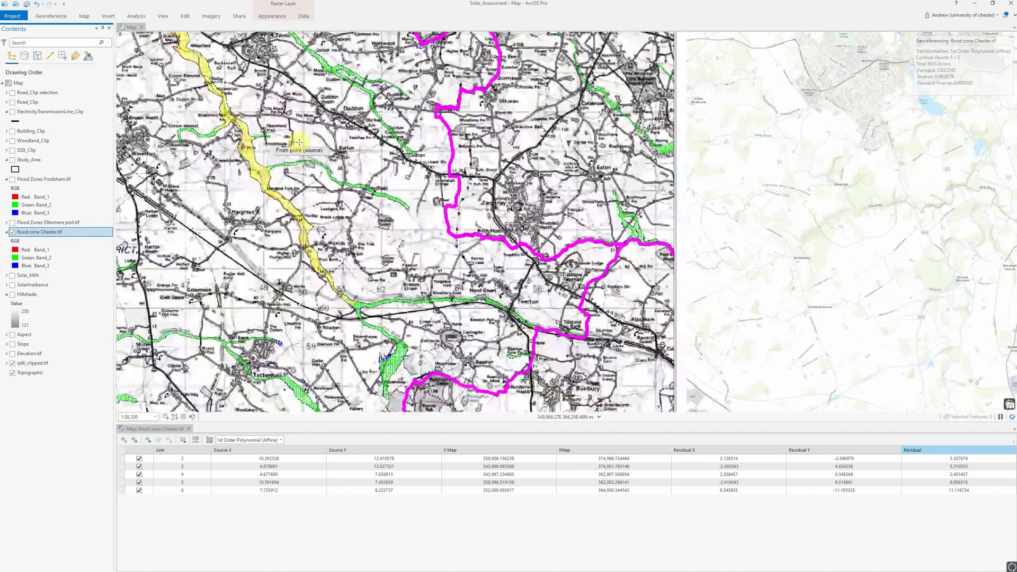
scroll(299, 141, down, 3)
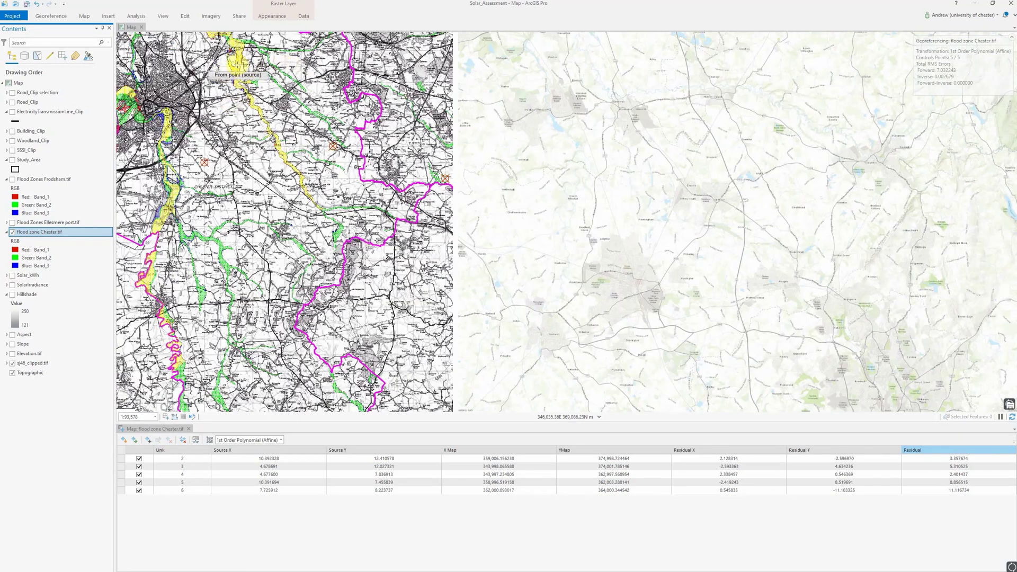
- Add a control point at the grid-line intersection east of Horton Hall on both maps, and show the flood zone layer again
scroll(298, 66, up, 4)
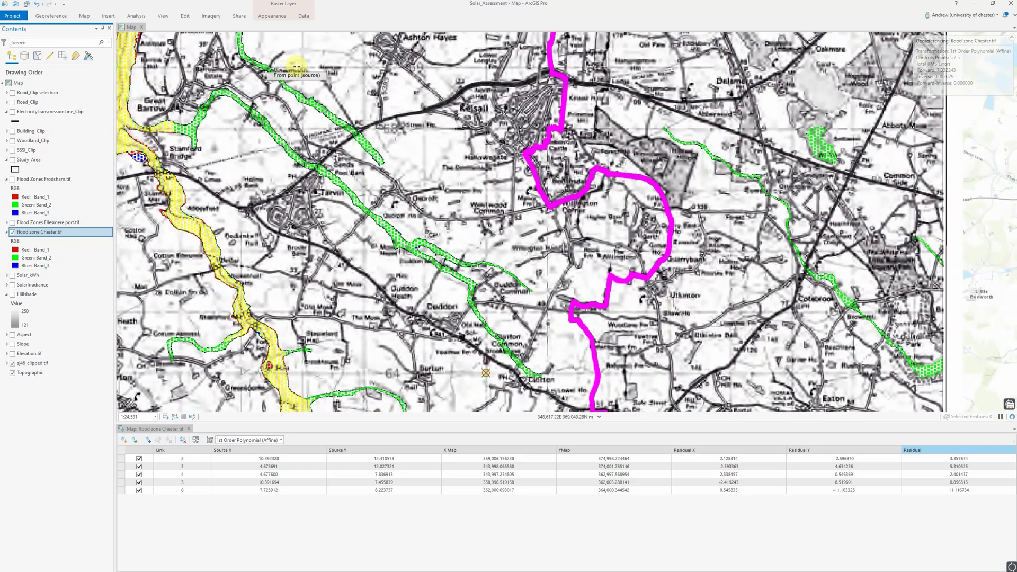
scroll(364, 65, up, 4)
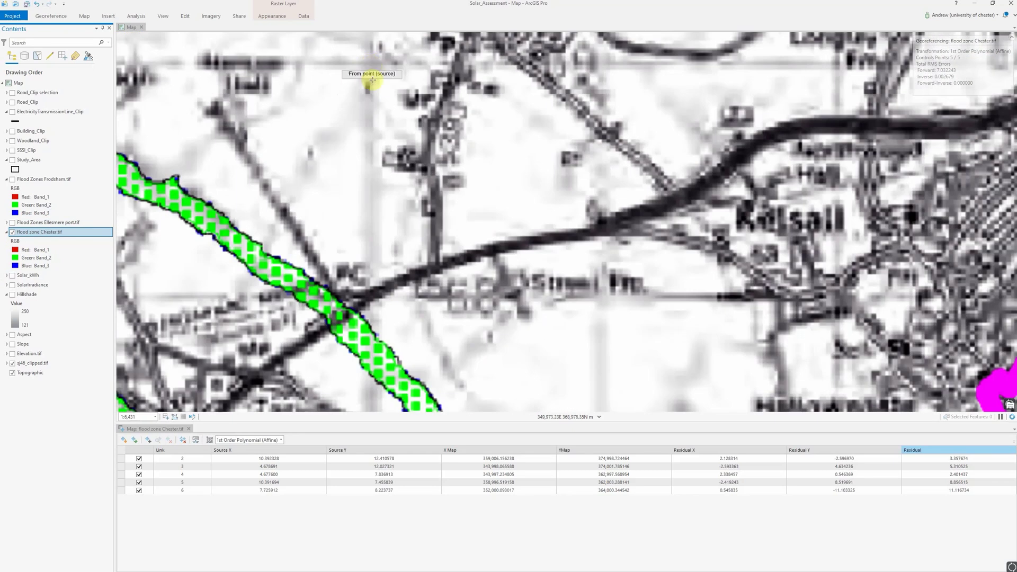
scroll(374, 77, up, 2)
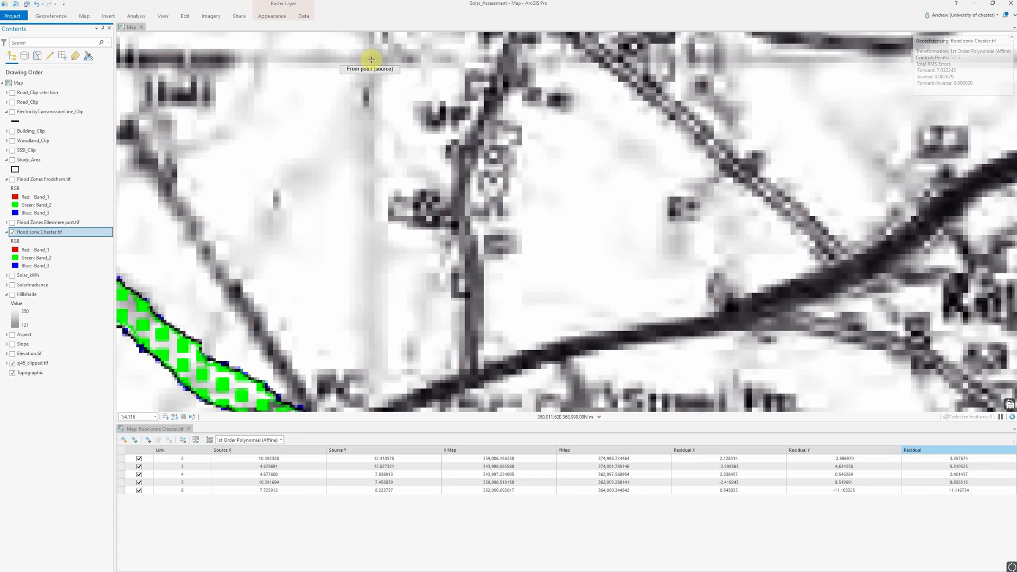
click(371, 60)
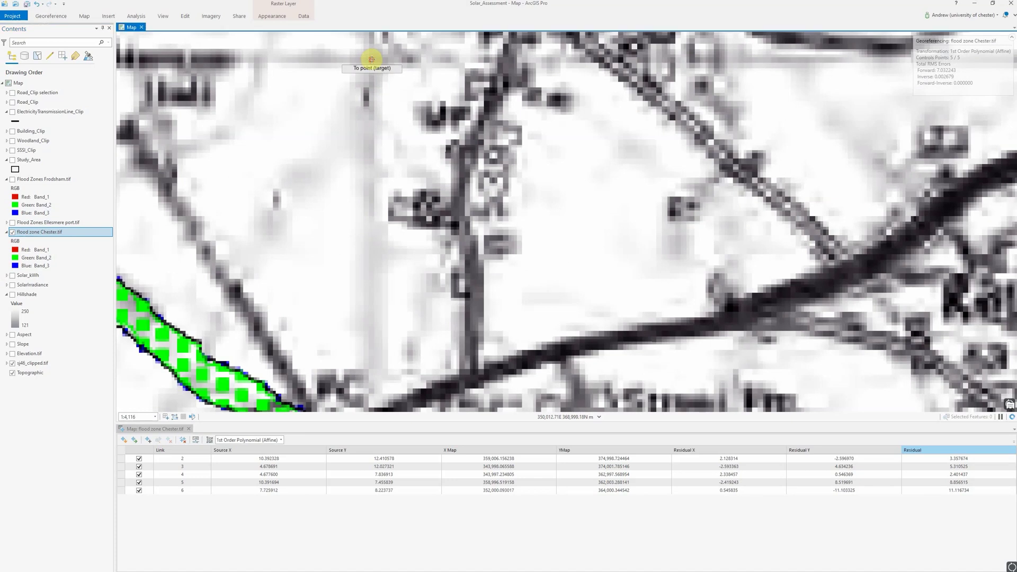
click(12, 233)
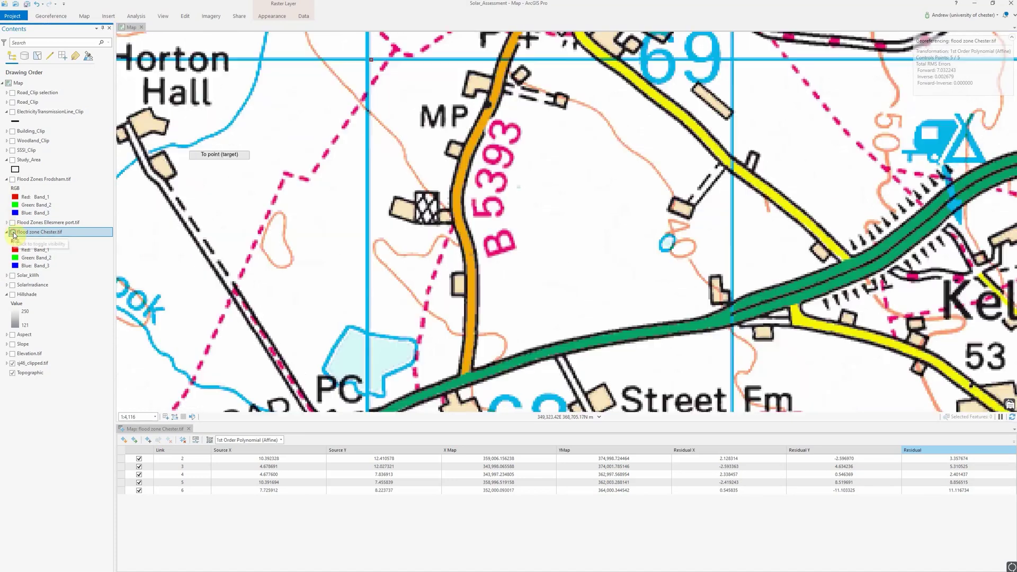
click(367, 59)
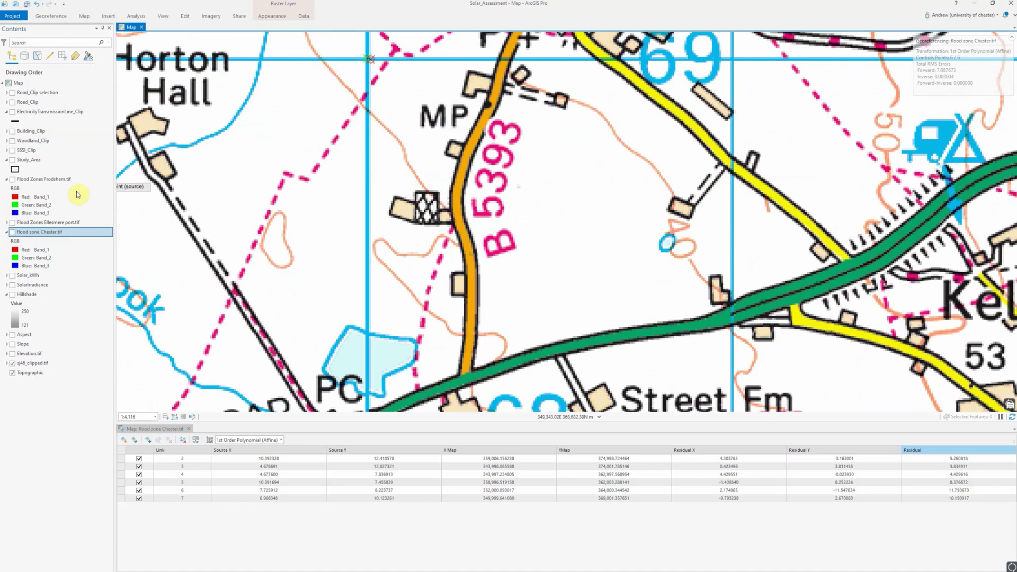
click(12, 232)
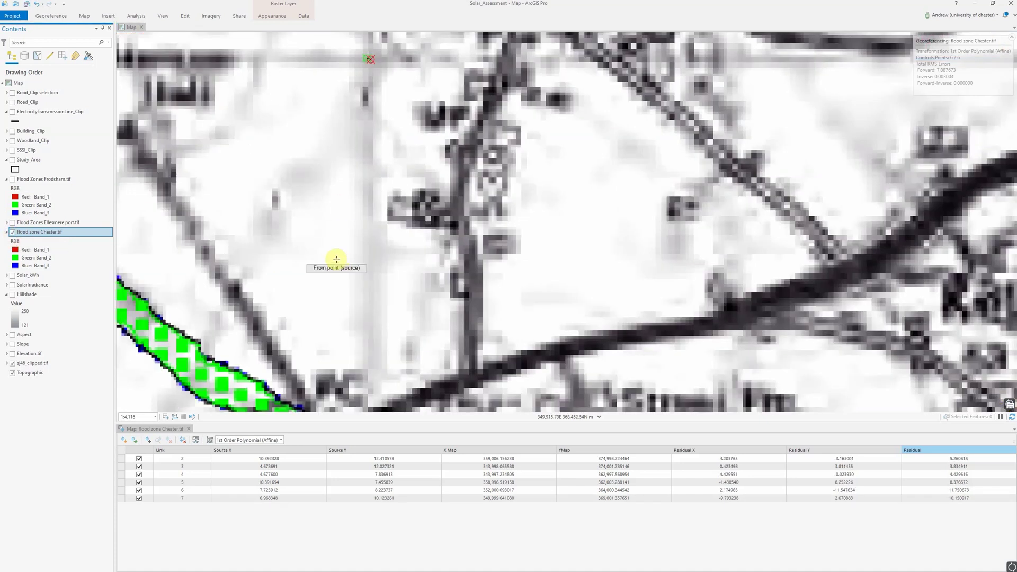
- Review the transformation types available for the current control points and view a wider extent of the aligned flood zone map
click(281, 441)
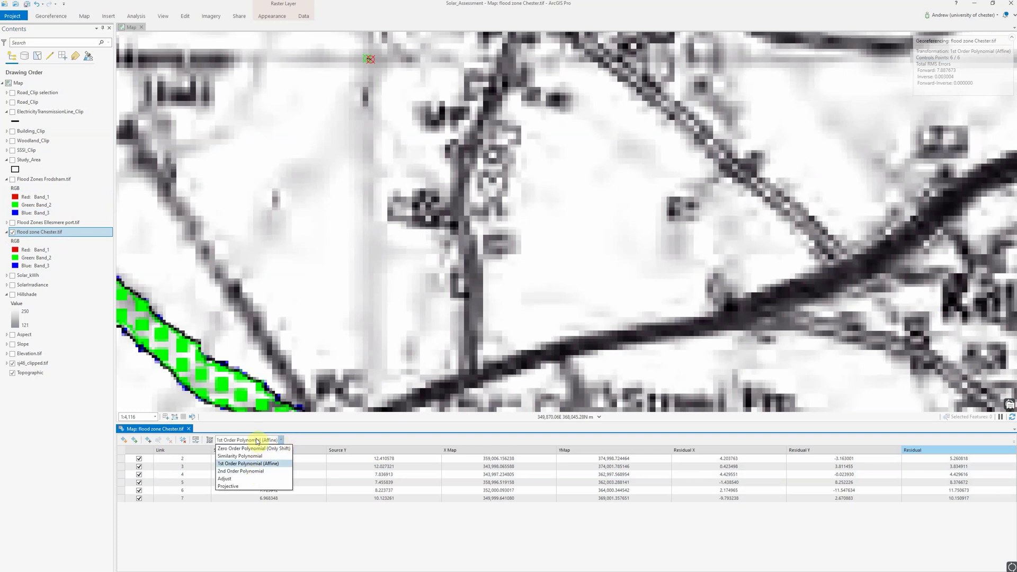
click(281, 439)
scroll(337, 310, down, 10)
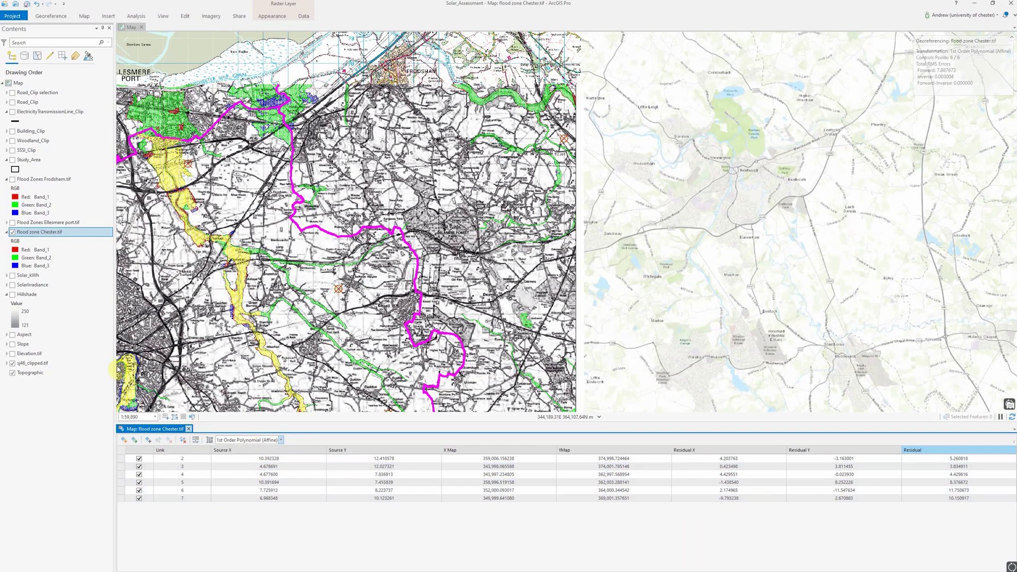
- Save the georeferencing to the Chester flood zone raster and close the georeferencing session
click(48, 19)
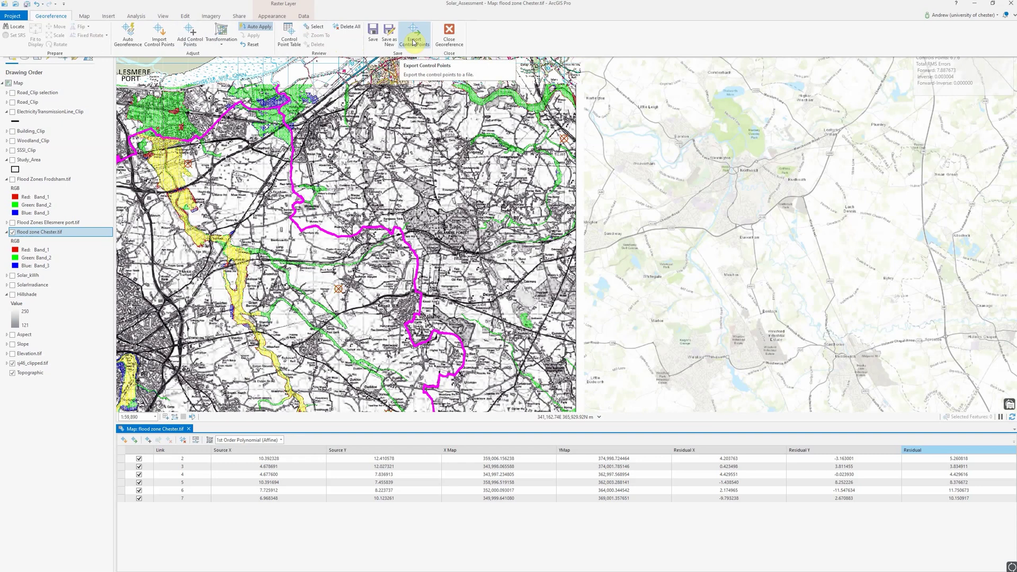
click(374, 39)
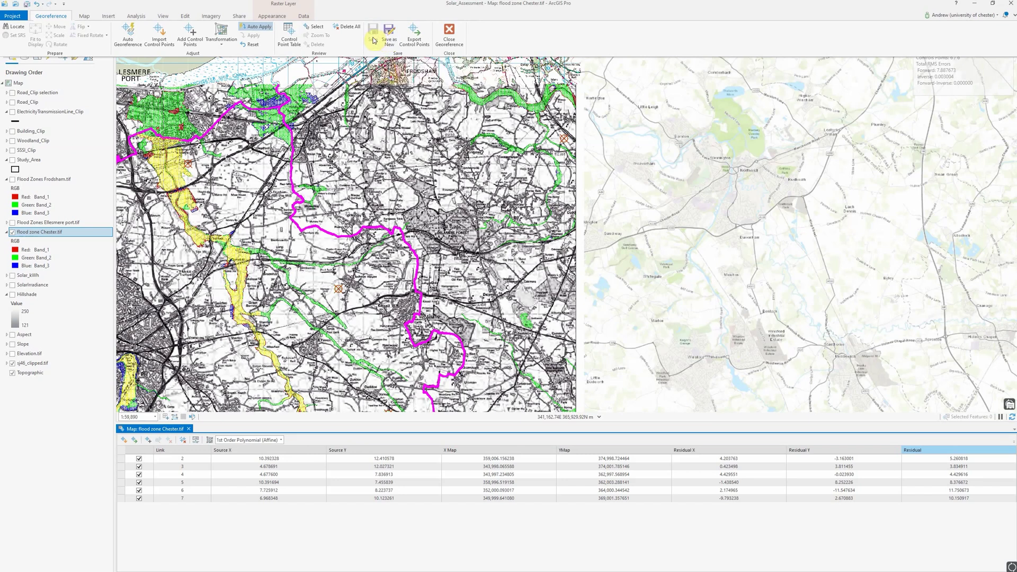
click(446, 41)
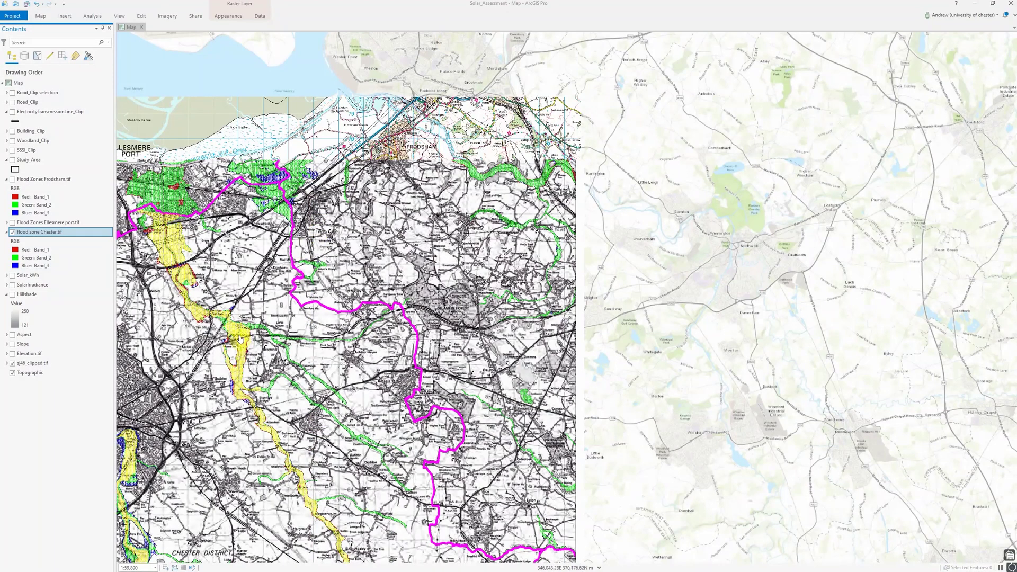
- Compare the georeferenced Chester flood zone map with the Ordnance Survey map beneath by switching its visibility off and on
drag(272, 329, 385, 293)
scroll(385, 293, down, 1)
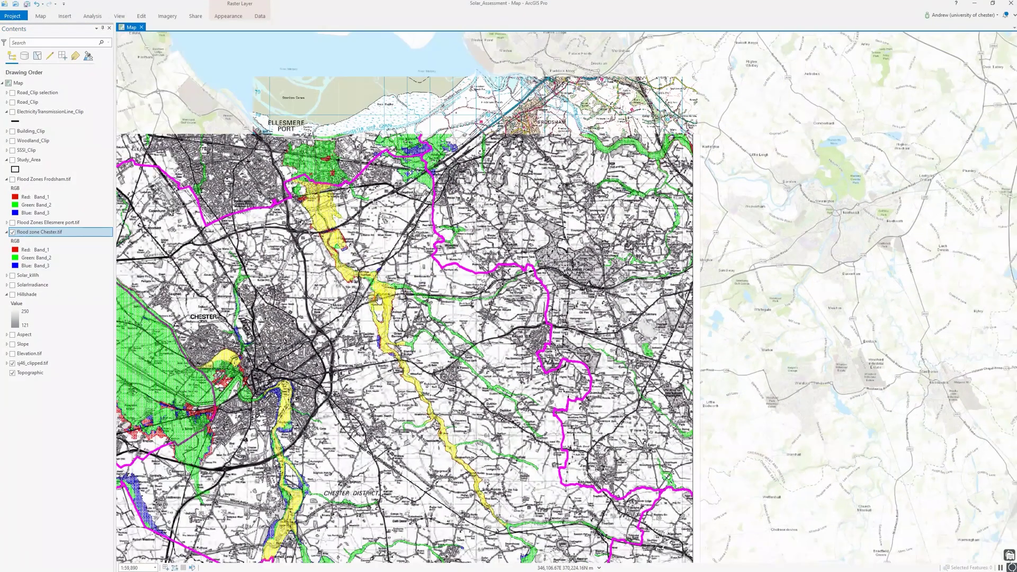
scroll(385, 293, down, 1)
click(13, 233)
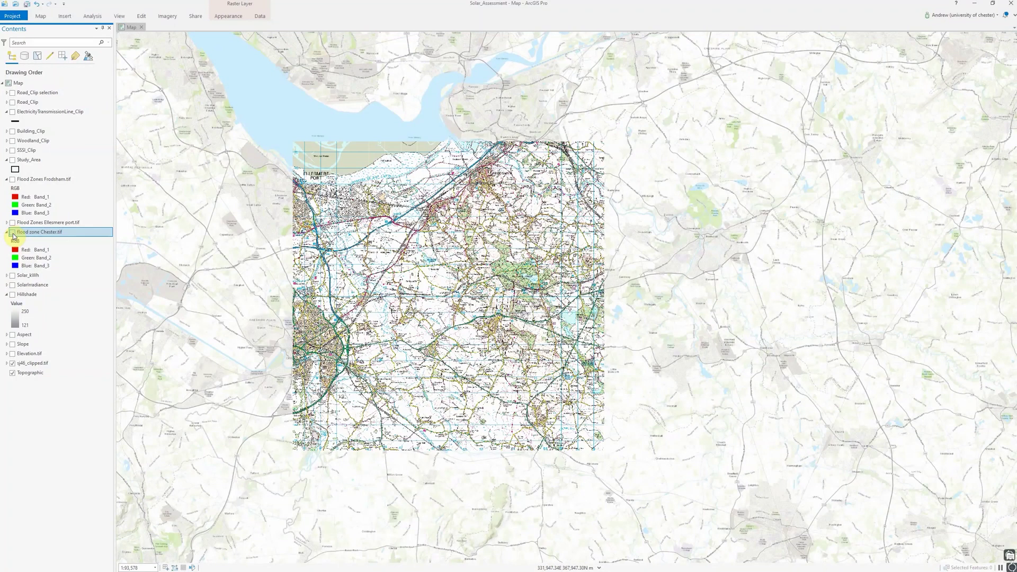
click(13, 233)
click(13, 233)
click(13, 233)
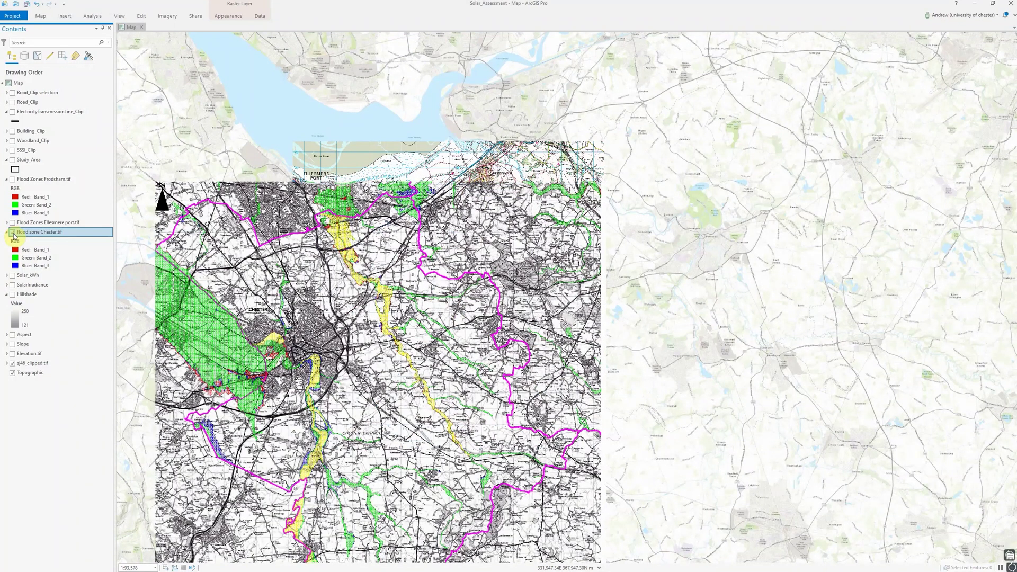